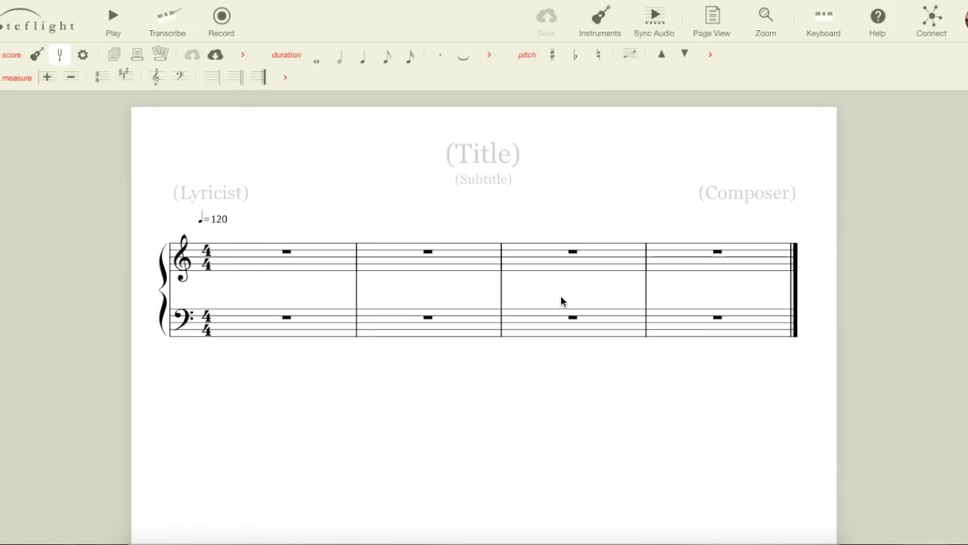
- Type 'Drum Part' into the title placeholder, correcting a typo along the way
{"action": "left_click", "coordinate": [467, 151]}
{"action": "type", "text": "Drum ar"}
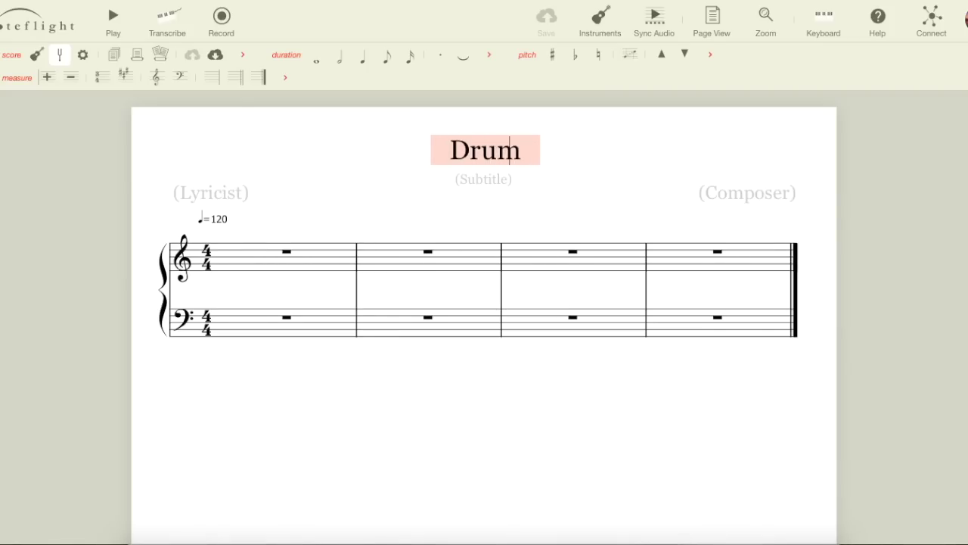
{"action": "key", "text": "BackSpace"}
{"action": "key", "text": "BackSpace"}
{"action": "type", "text": "Part"}
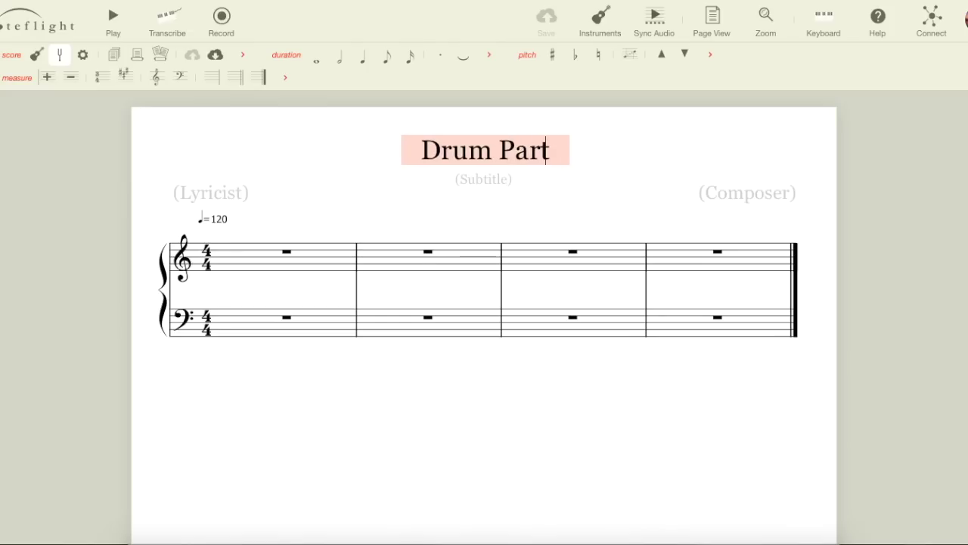
{"action": "left_click", "coordinate": [521, 222]}
- Open the Instruments panel showing Piano and begin adding a new instrument
{"action": "left_click", "coordinate": [416, 335]}
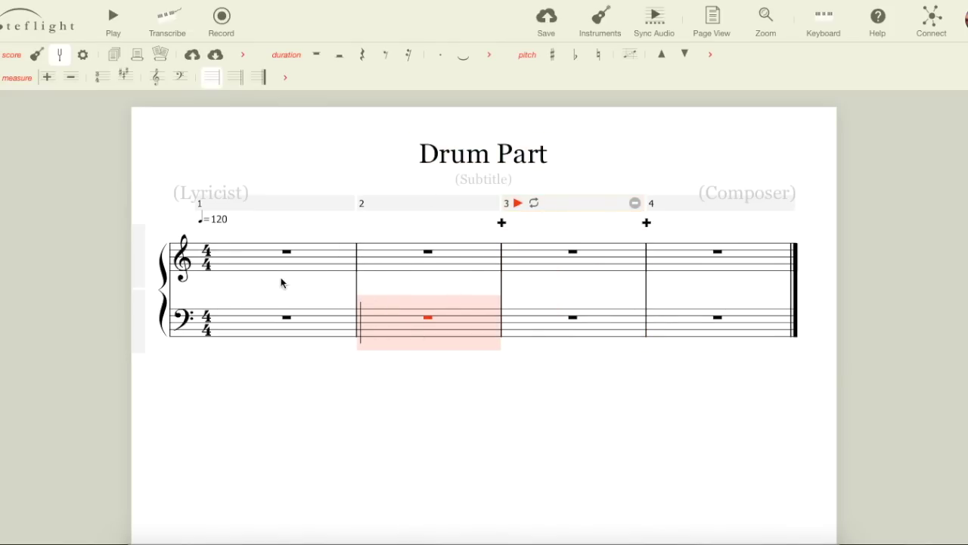
{"action": "left_click", "coordinate": [261, 261]}
{"action": "left_click", "coordinate": [250, 333]}
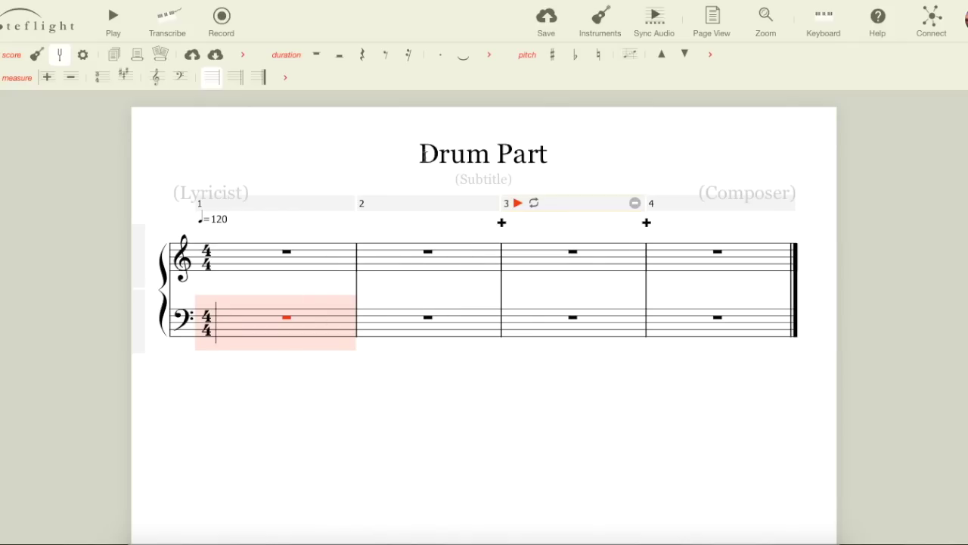
{"action": "left_click", "coordinate": [600, 22]}
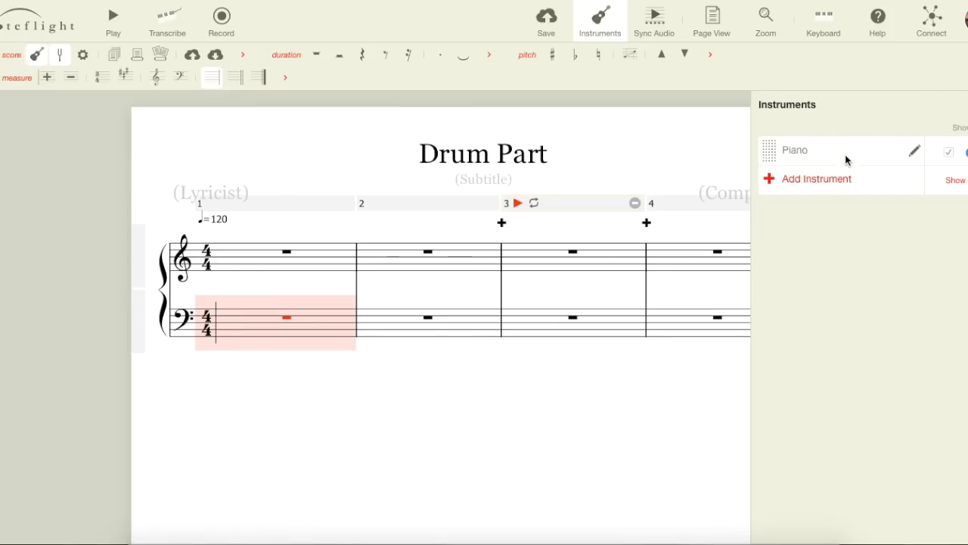
{"action": "left_click", "coordinate": [815, 180]}
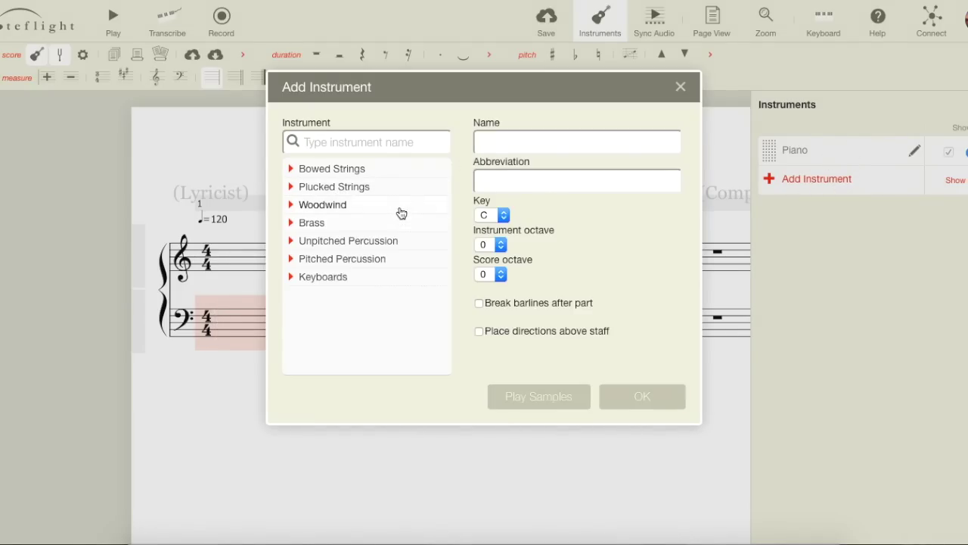
- Add Drums (Standard) from Unpitched Percussion as a new staff below the piano
{"action": "left_click", "coordinate": [290, 243]}
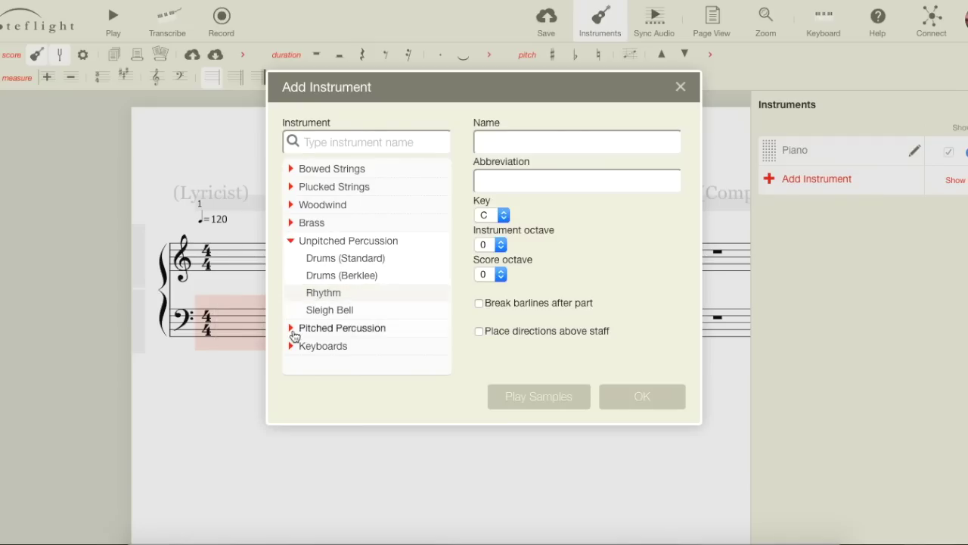
{"action": "left_click", "coordinate": [293, 330]}
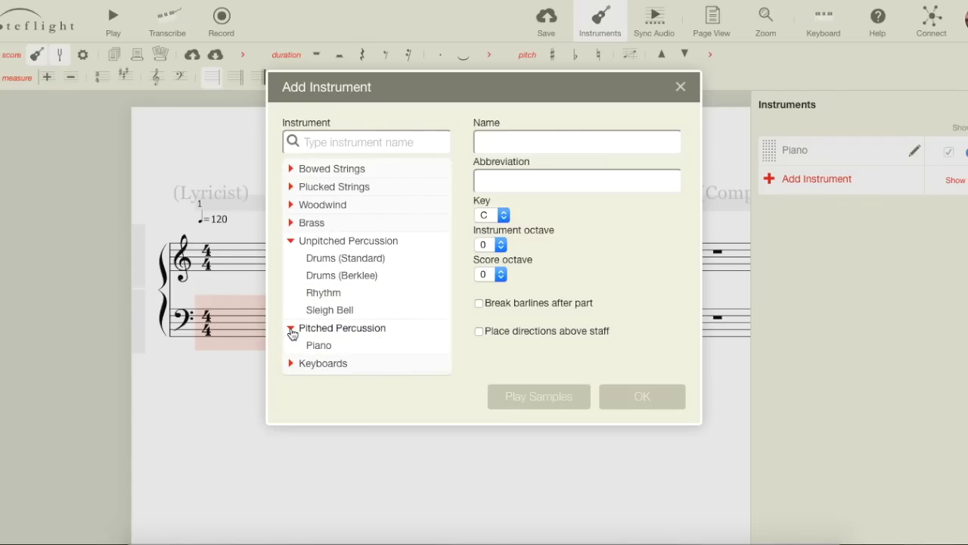
{"action": "left_click", "coordinate": [292, 330]}
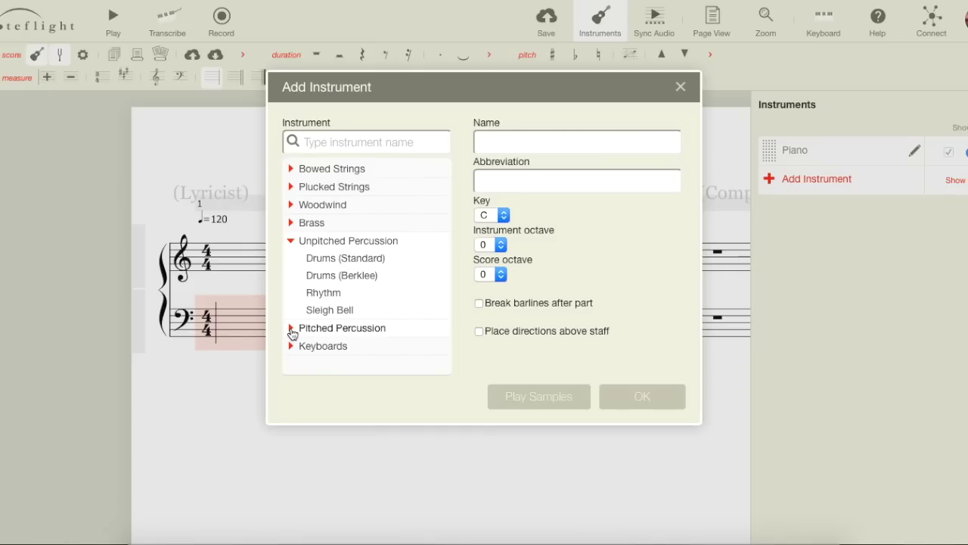
{"action": "left_click", "coordinate": [330, 260]}
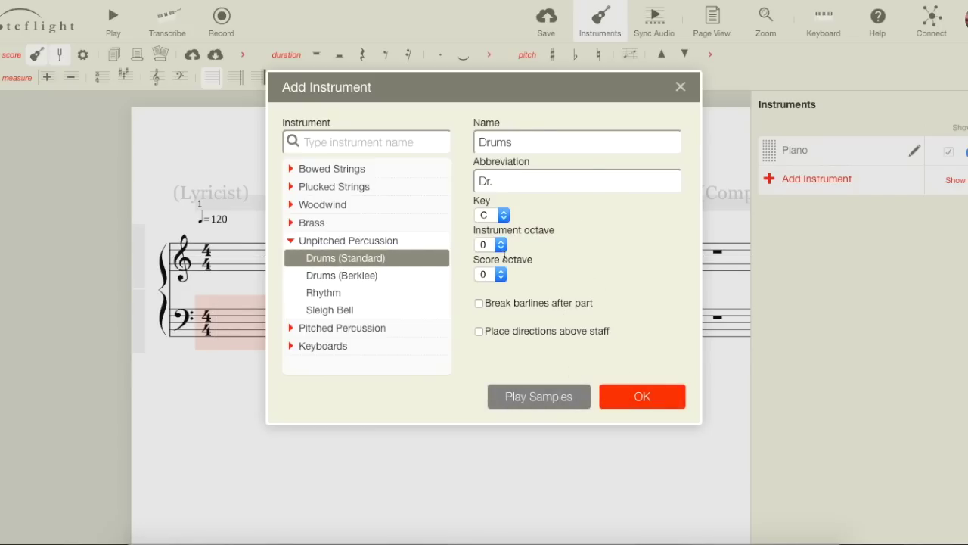
{"action": "left_click", "coordinate": [640, 396]}
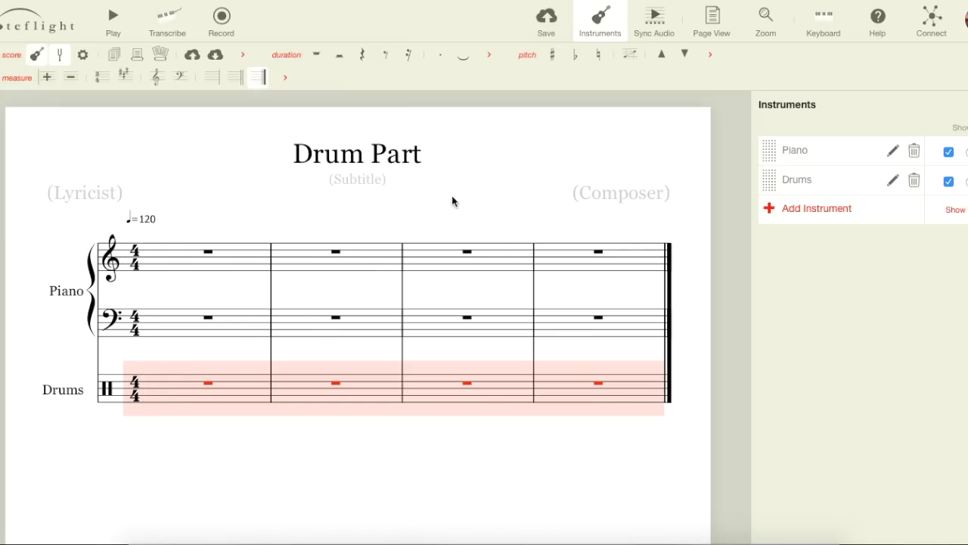
- Delete the Piano staff and place a quarter-note drum hit at the start of bar 1
{"action": "left_click", "coordinate": [912, 155]}
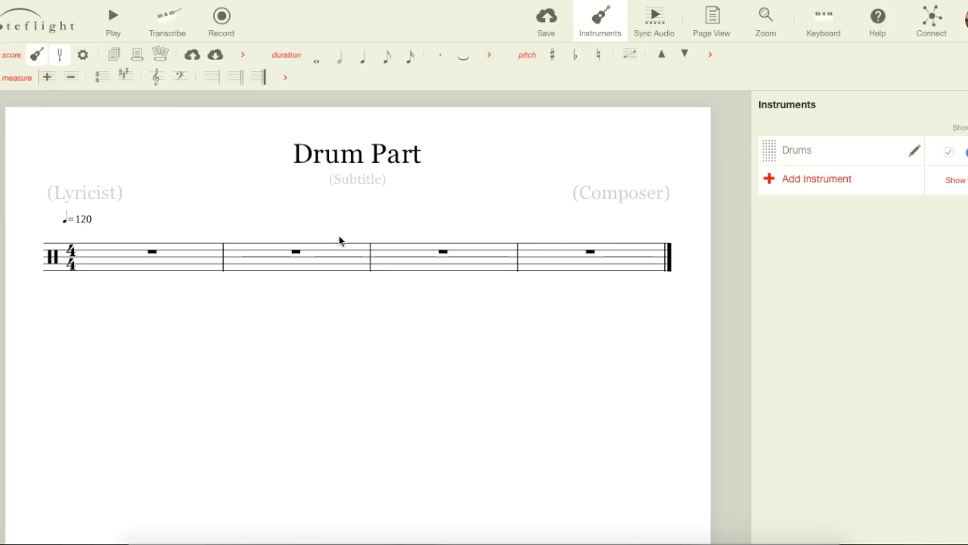
{"action": "left_click", "coordinate": [152, 254]}
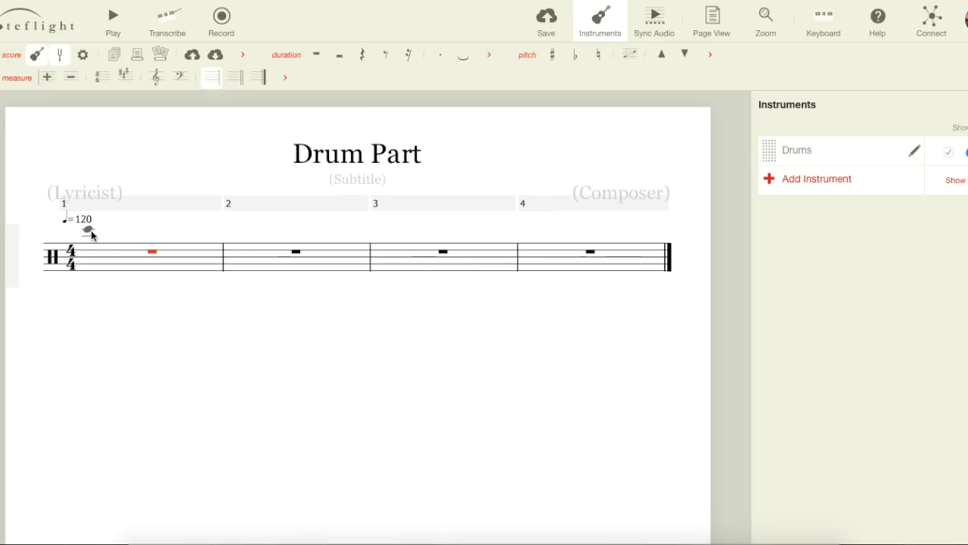
{"action": "left_click", "coordinate": [93, 268]}
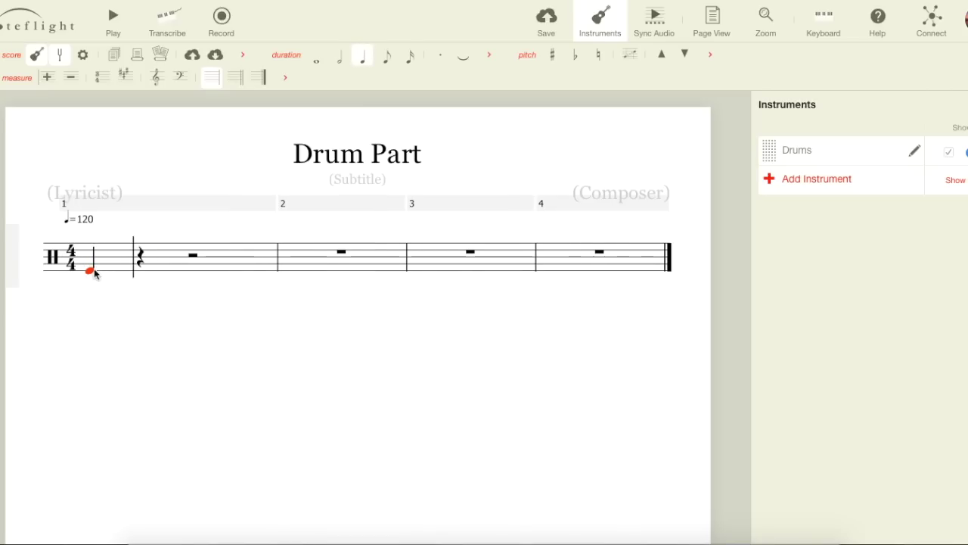
- Lower the opening drum note one step and add an upper voice to bar 1
{"action": "key", "text": "Down"}
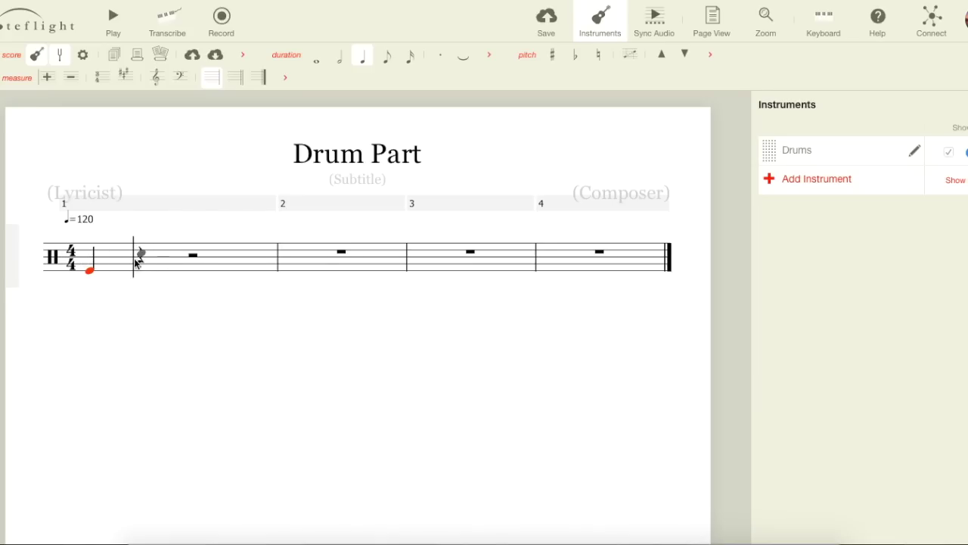
{"action": "right_click", "coordinate": [2, 94]}
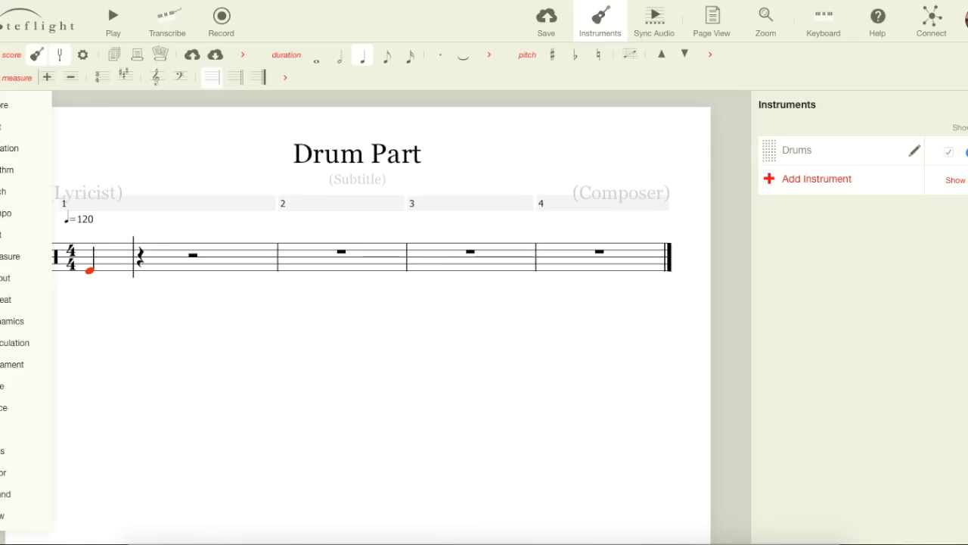
{"action": "mouse_move", "coordinate": [9, 411]}
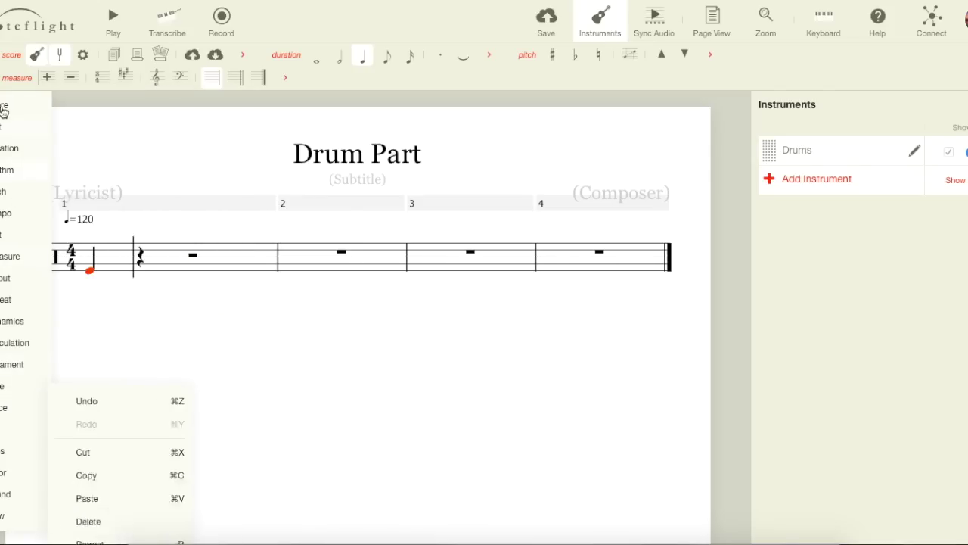
{"action": "mouse_move", "coordinate": [3, 393]}
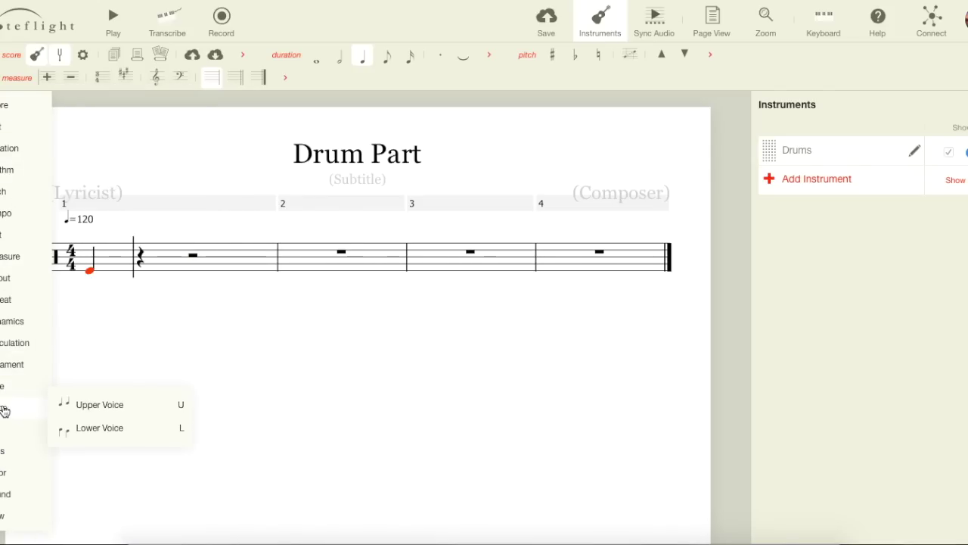
{"action": "left_click", "coordinate": [107, 411]}
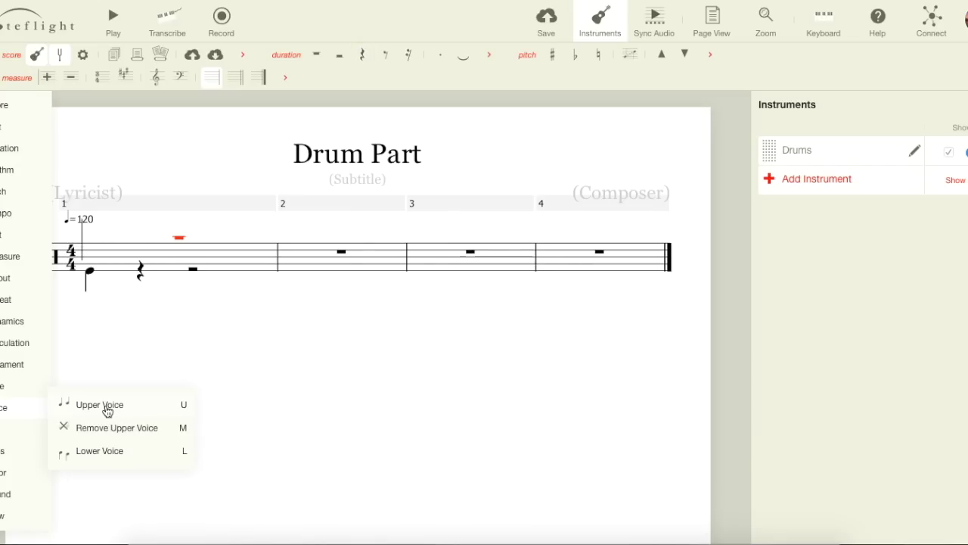
{"action": "left_click", "coordinate": [118, 352]}
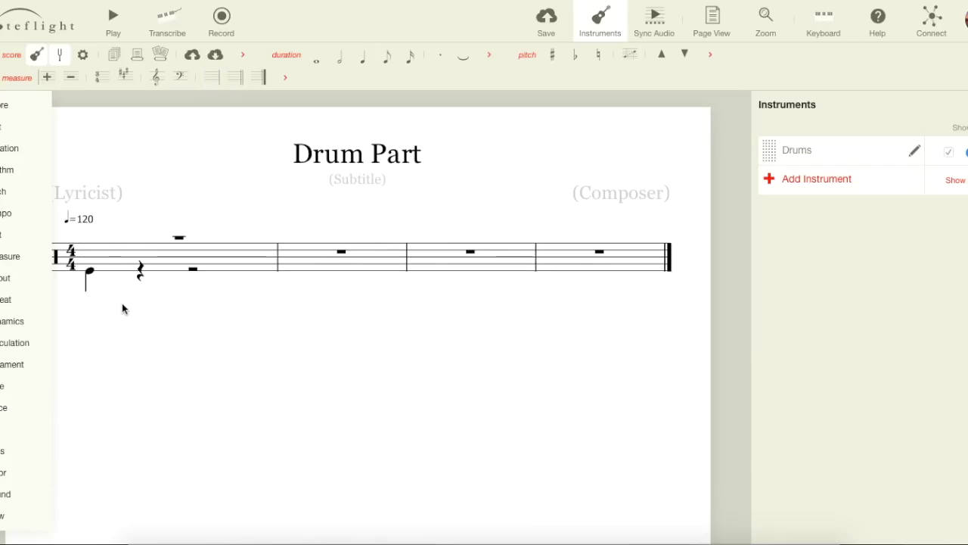
- Place an x-headed cymbal note in bar 1's upper voice above the drum hit
{"action": "left_click", "coordinate": [89, 272]}
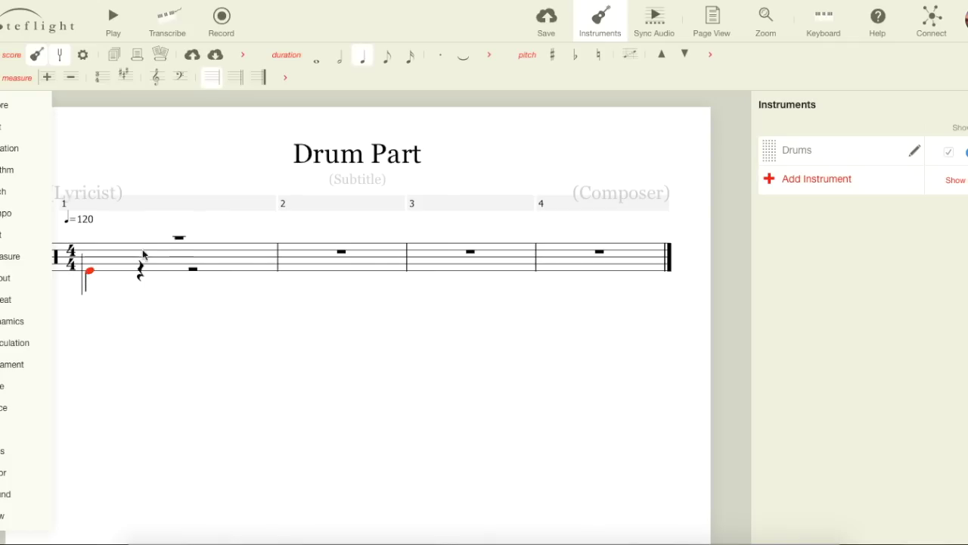
{"action": "left_click", "coordinate": [183, 238]}
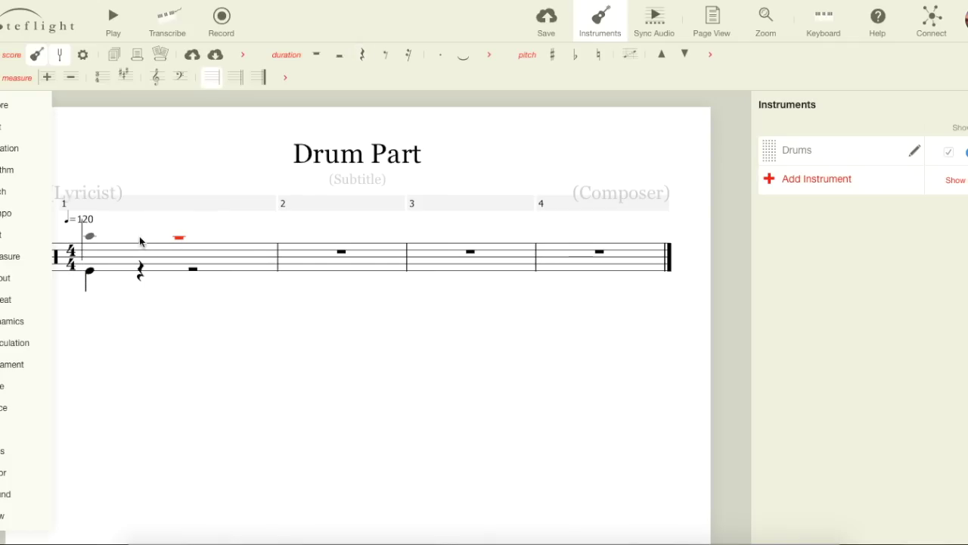
{"action": "left_click", "coordinate": [89, 240]}
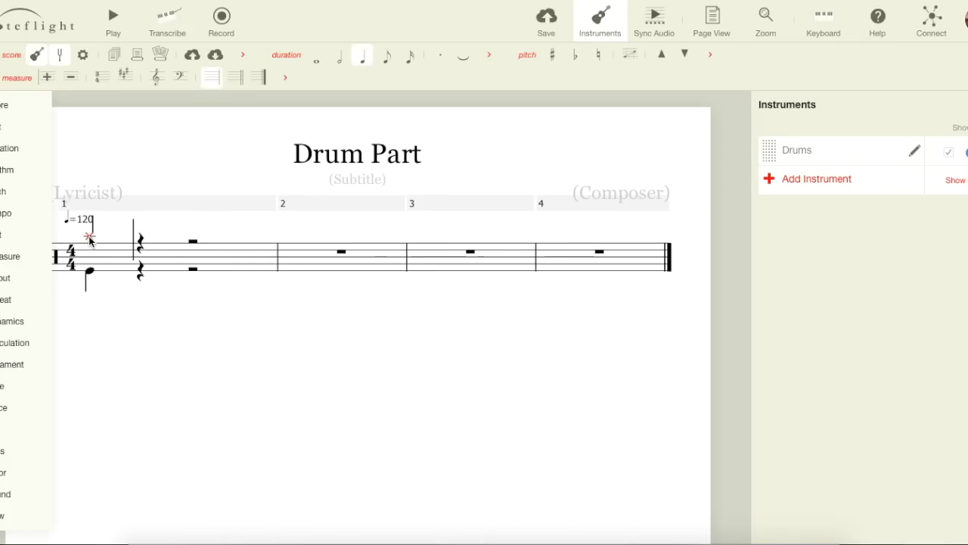
{"action": "left_click", "coordinate": [194, 335]}
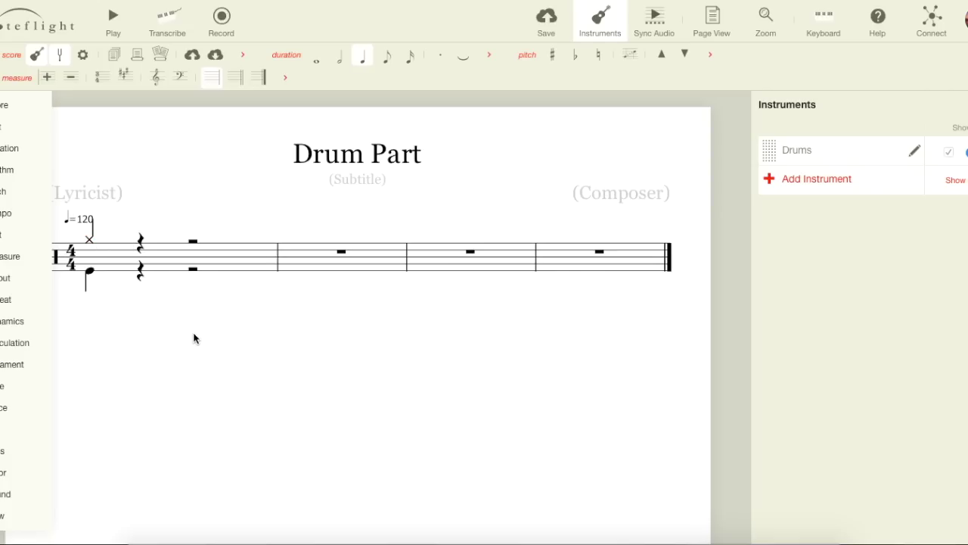
- Apply Upper Voice to measure 2 so it gets separate upper and lower rests
{"action": "left_click", "coordinate": [91, 271]}
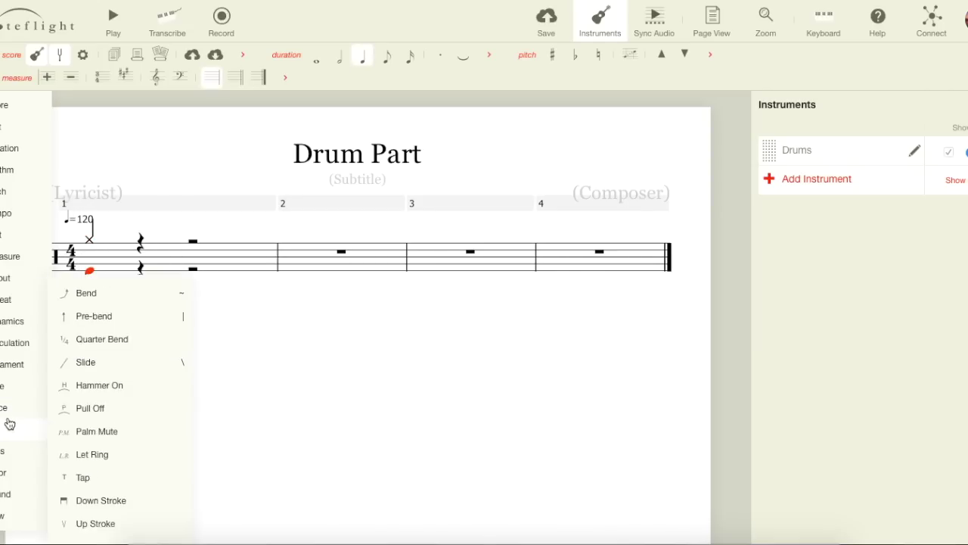
{"action": "mouse_move", "coordinate": [11, 386]}
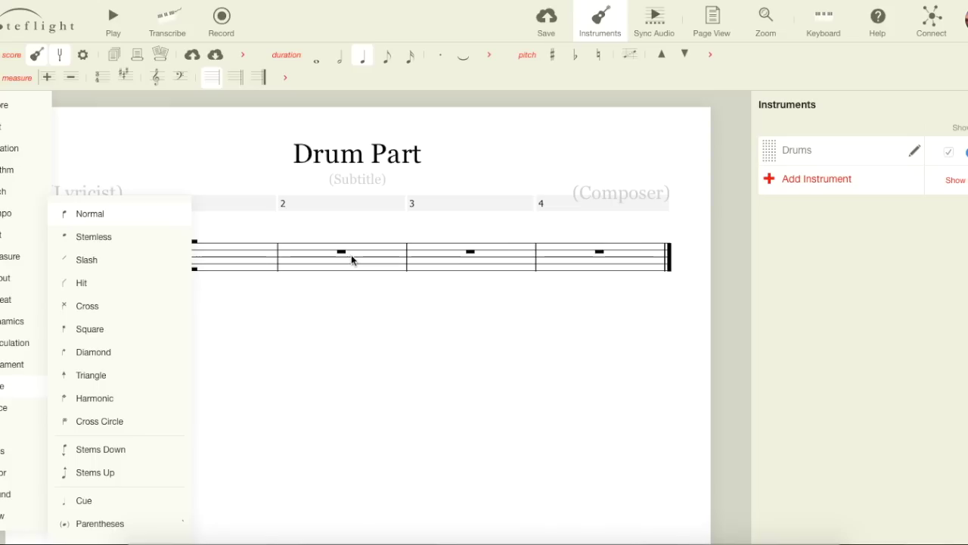
{"action": "left_click", "coordinate": [351, 254]}
{"action": "mouse_move", "coordinate": [2, 409]}
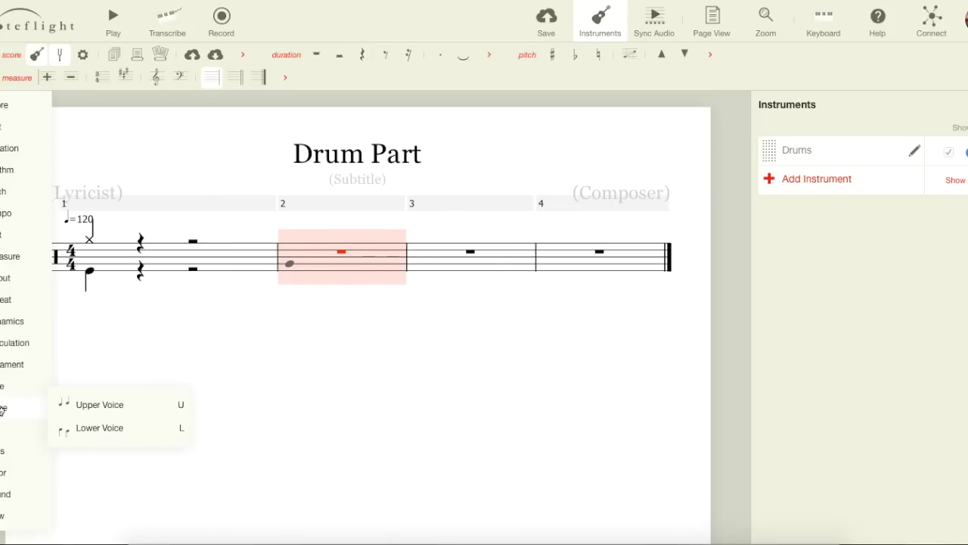
{"action": "left_click", "coordinate": [83, 404]}
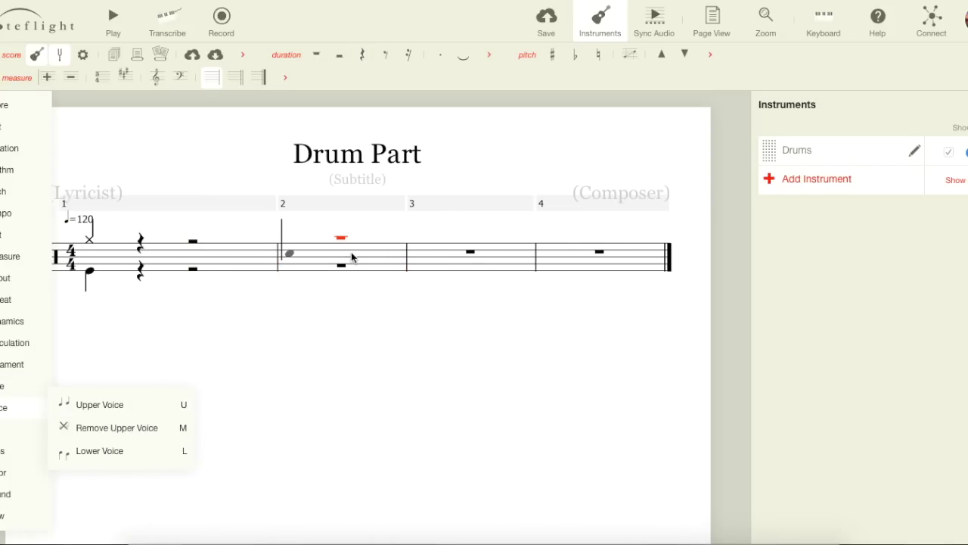
{"action": "left_click", "coordinate": [315, 330]}
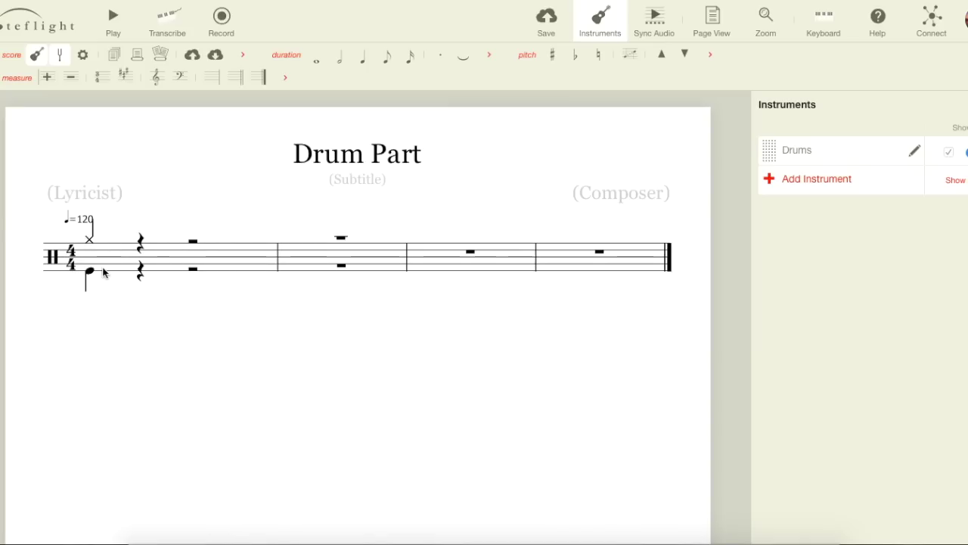
{"action": "left_click", "coordinate": [90, 242]}
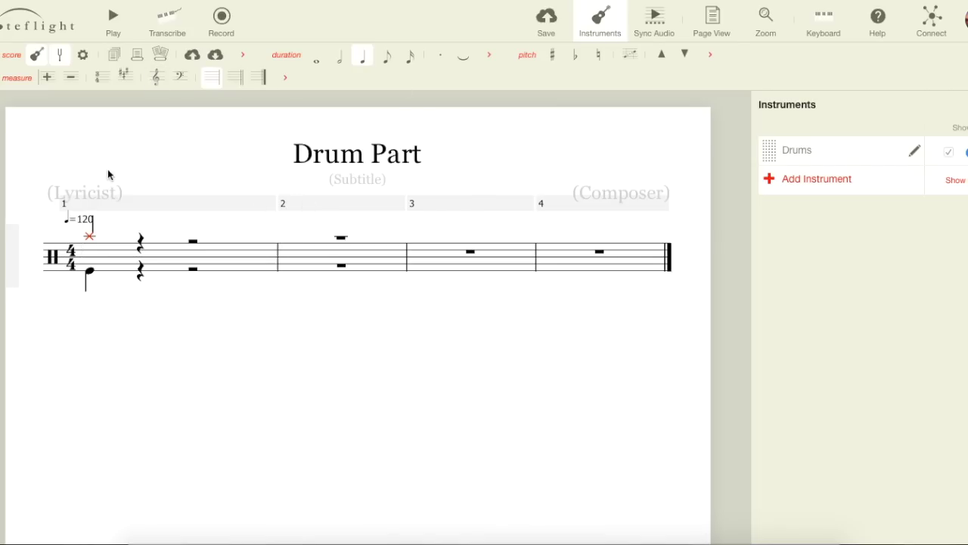
- Make the first hi-hat an eighth note and add a second hi-hat eighth after it
{"action": "left_click", "coordinate": [388, 64]}
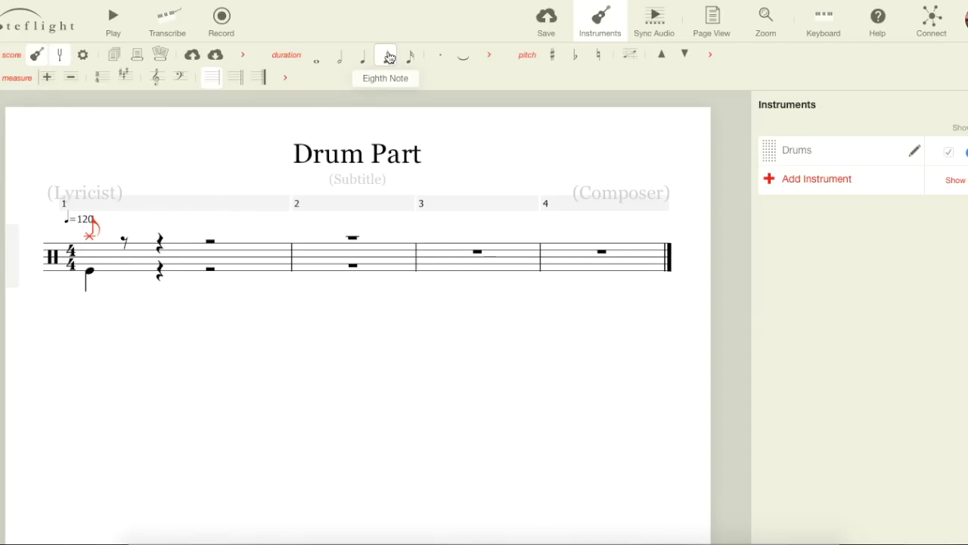
{"action": "key", "text": "g"}
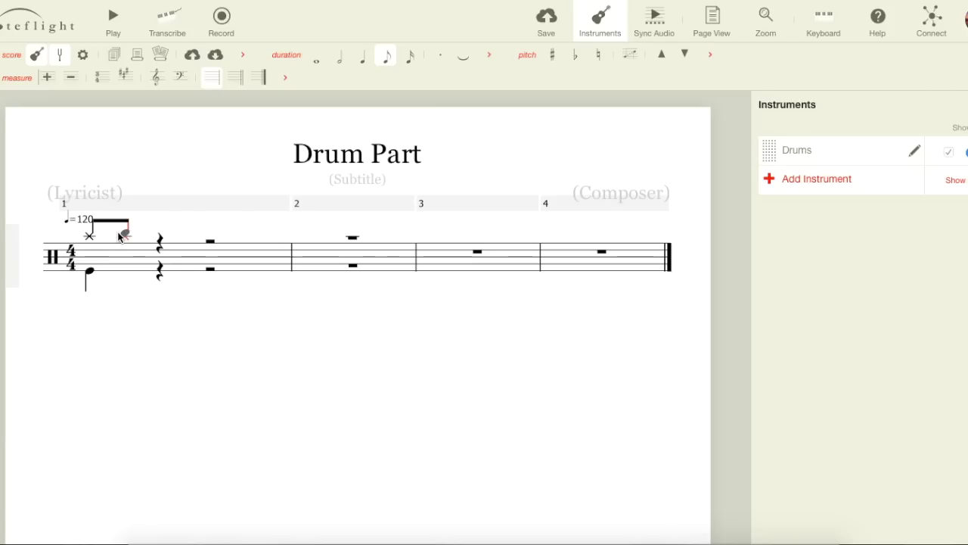
- Enter more hi-hat eighth notes across measure 1's upper voice
{"action": "left_click", "coordinate": [120, 237]}
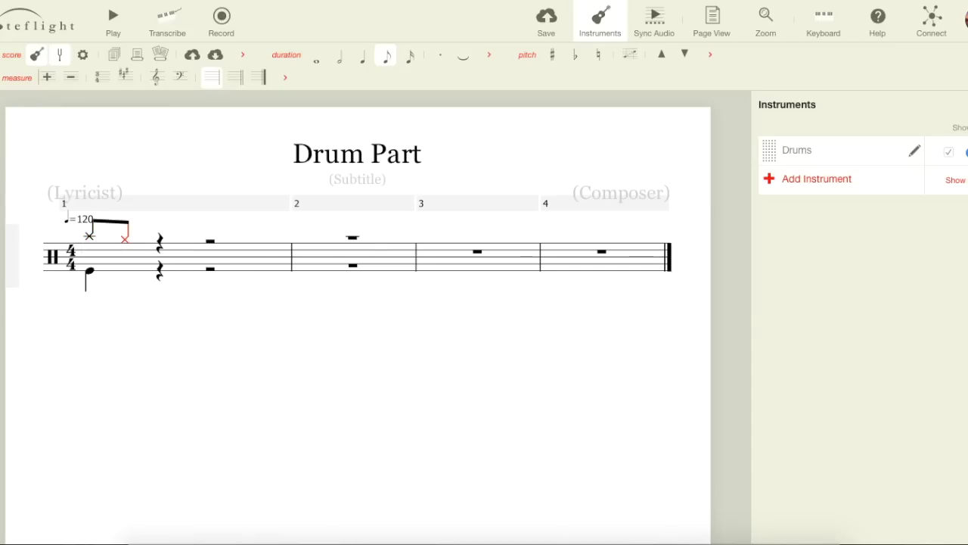
{"action": "key", "text": "g"}
{"action": "key", "text": "g"}
{"action": "key", "text": "g"}
{"action": "key", "text": "g"}
{"action": "key", "text": "g"}
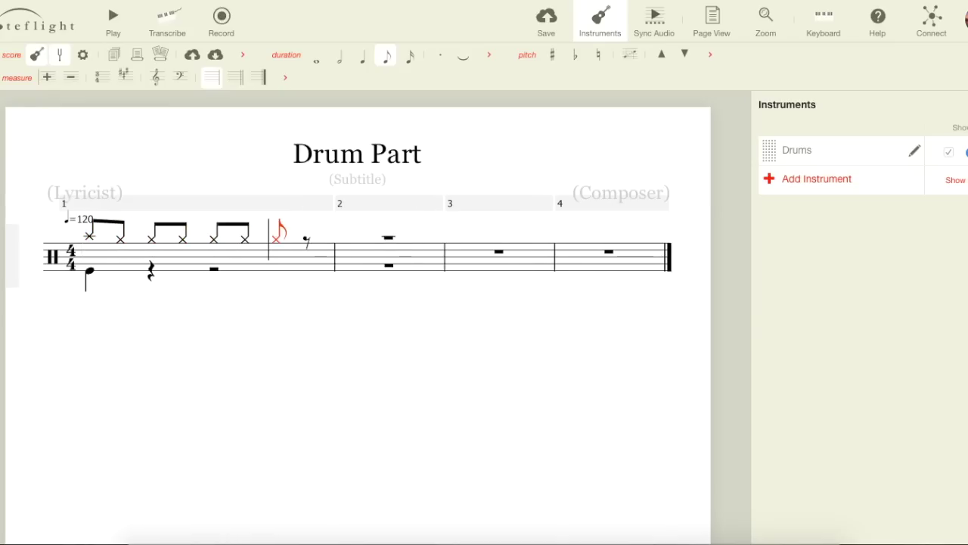
{"action": "key", "text": "g"}
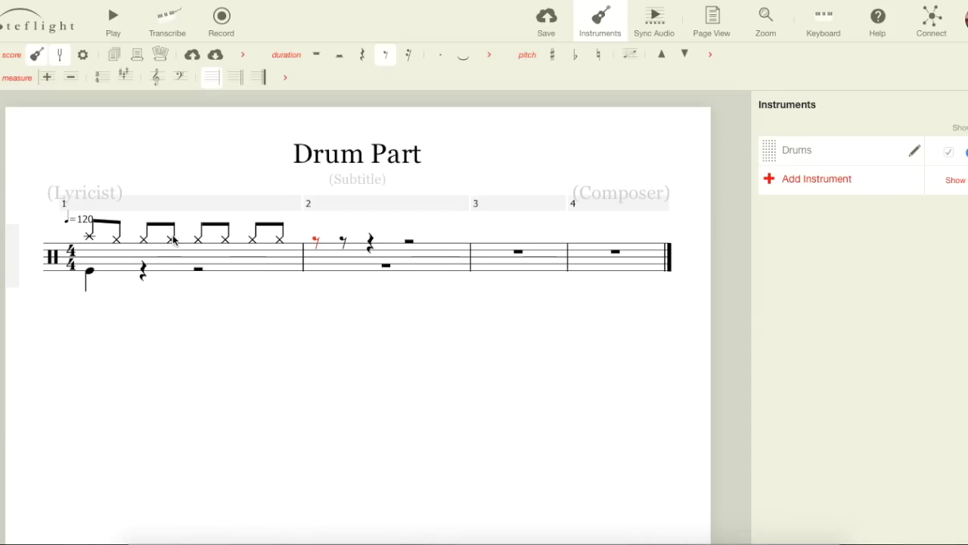
- Add quarter notes on beats 2–4, raising beats 2 and 4 to snare
{"action": "left_click", "coordinate": [89, 271]}
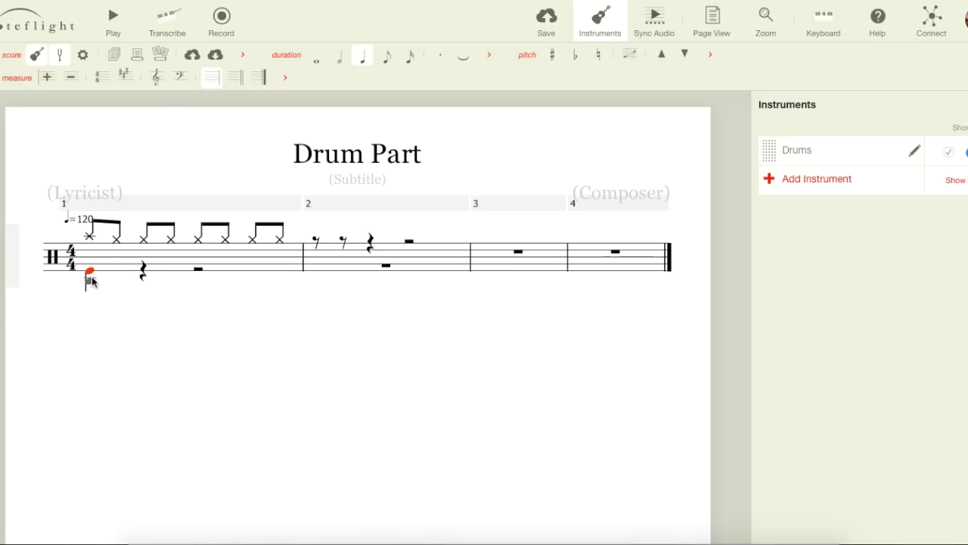
{"action": "key", "text": "f"}
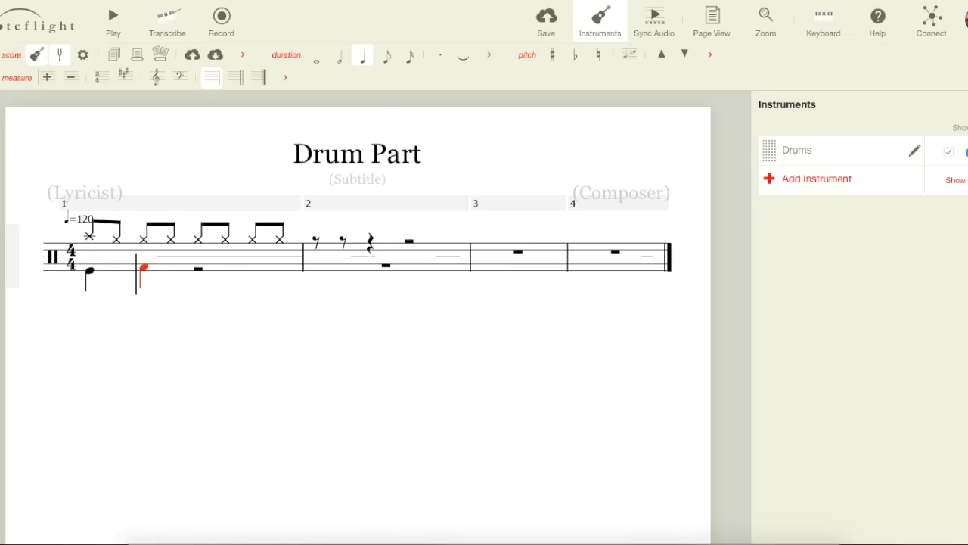
{"action": "key", "text": "Up"}
{"action": "key", "text": "c"}
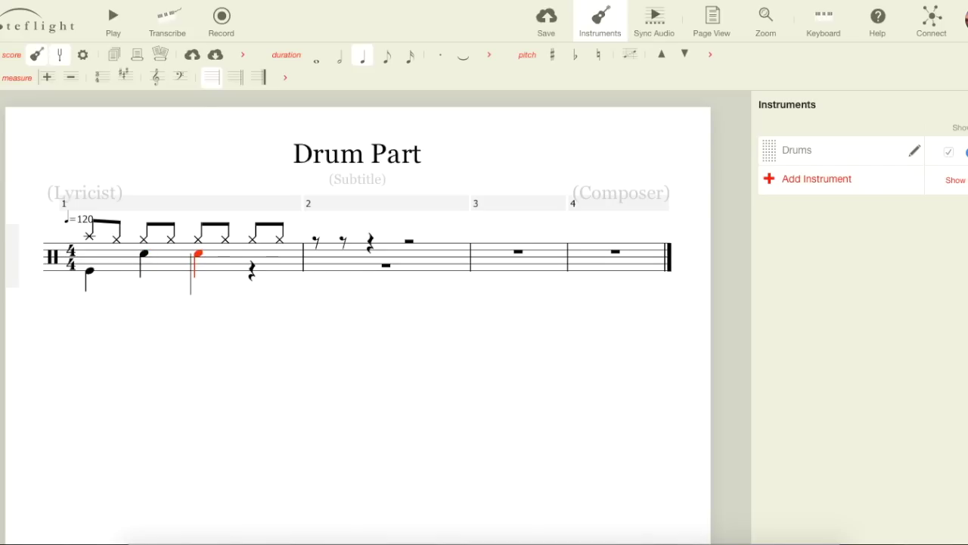
{"action": "key", "text": "c"}
{"action": "key", "text": "Up"}
- Check the bass and snare notes, then play back the measure 1 beat
{"action": "left_click", "coordinate": [94, 274]}
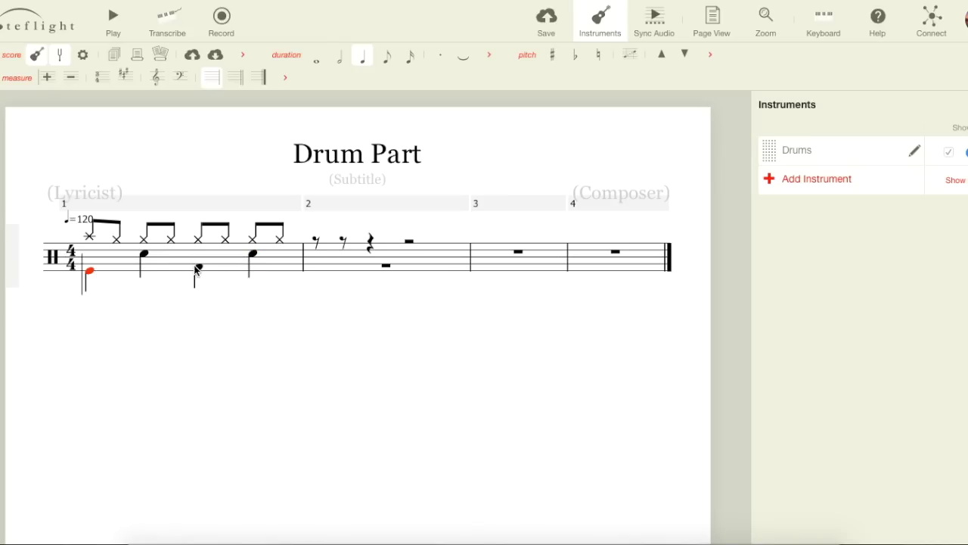
{"action": "key", "text": "Right"}
{"action": "key", "text": "Right"}
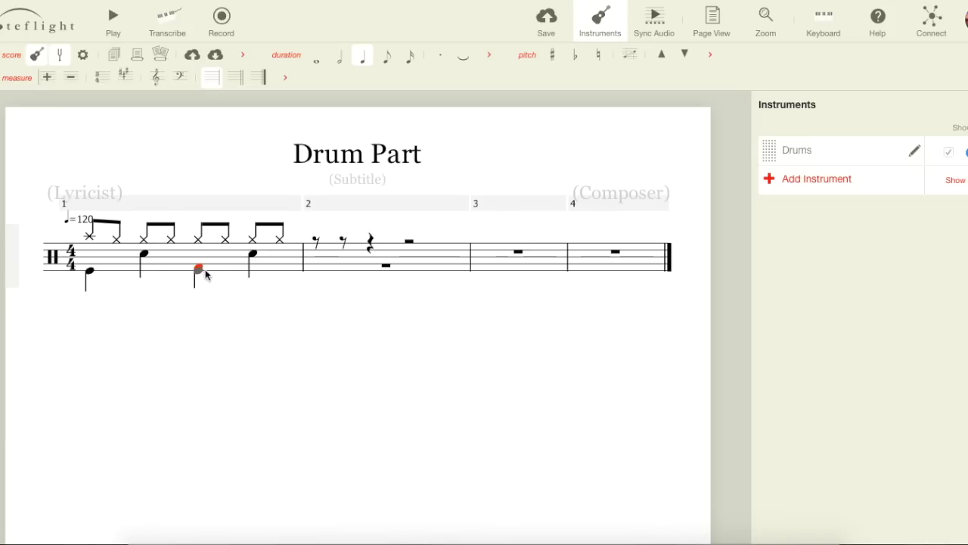
{"action": "left_click", "coordinate": [89, 271]}
{"action": "left_click", "coordinate": [146, 257]}
{"action": "left_click", "coordinate": [92, 273]}
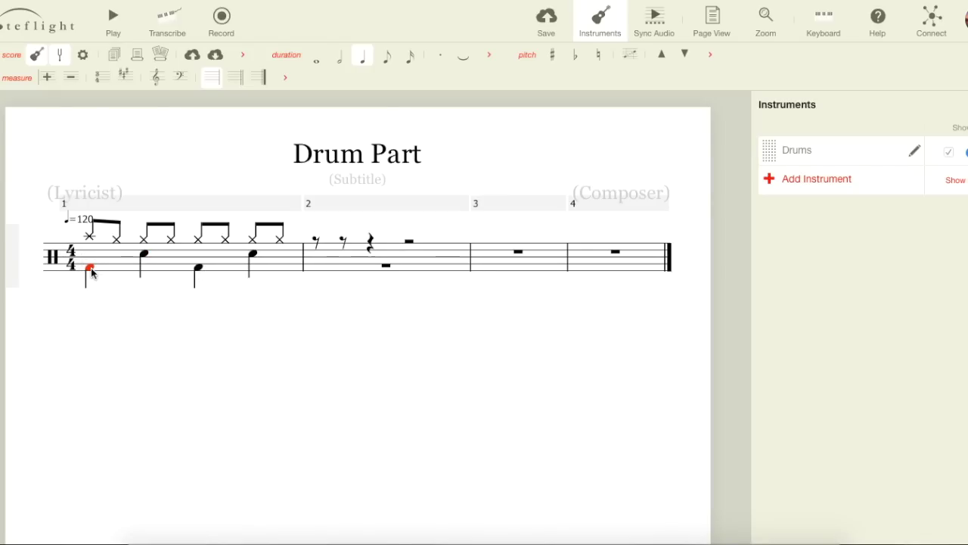
{"action": "key", "text": "space"}
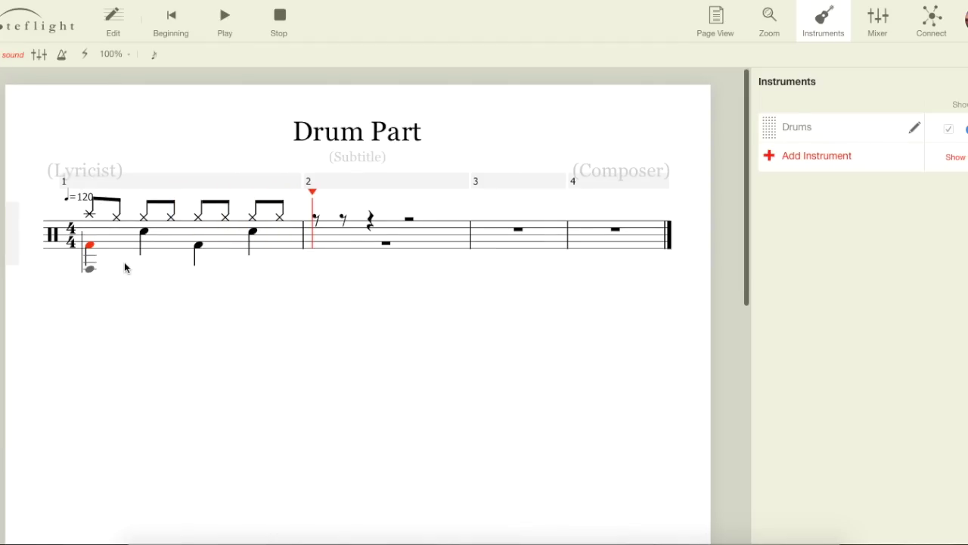
{"action": "left_click", "coordinate": [184, 239]}
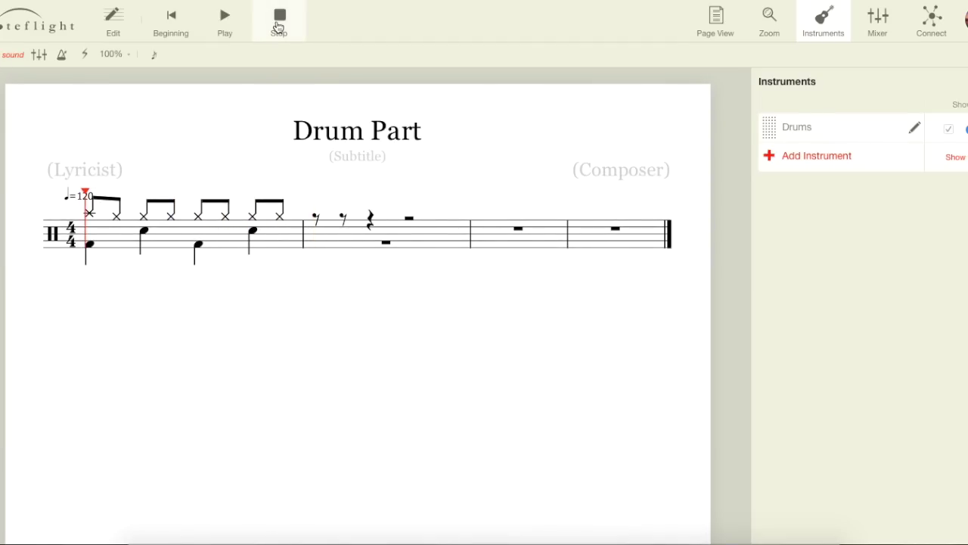
{"action": "left_click", "coordinate": [278, 27]}
- Duplicate measure 1's beat into measure 2
{"action": "left_click", "coordinate": [176, 266]}
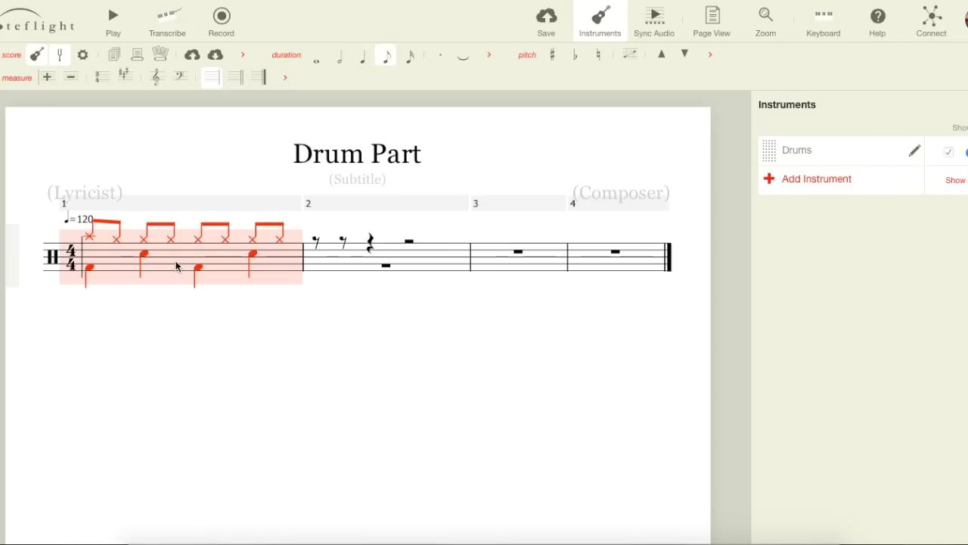
{"action": "key", "text": "ctrl+d"}
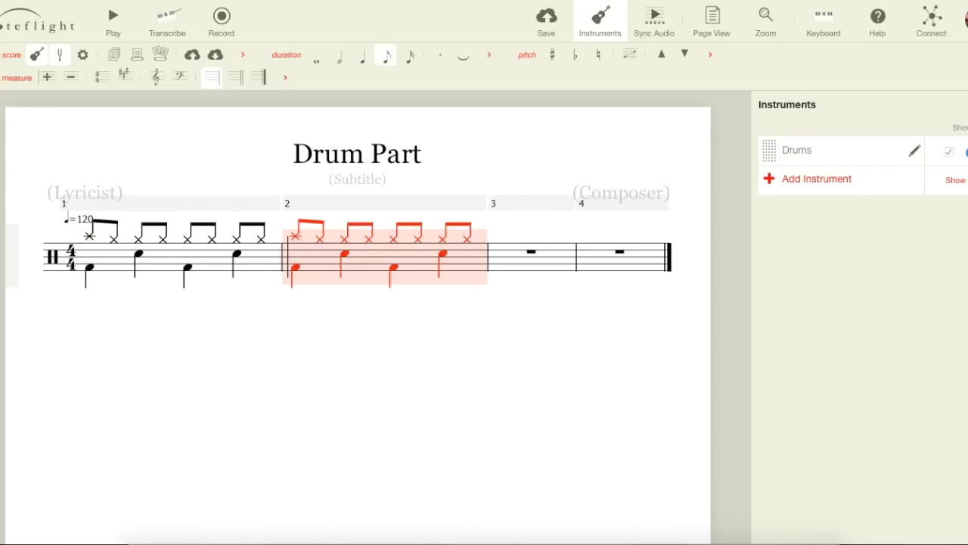
{"action": "left_click", "coordinate": [286, 250]}
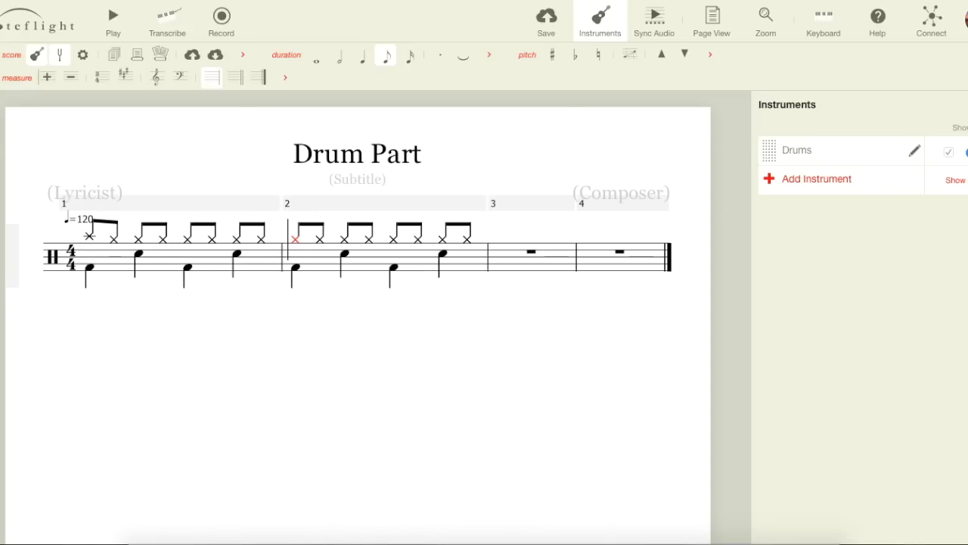
- Repeat measure 2's beat into measure 3 with R
{"action": "left_click", "coordinate": [295, 239]}
{"action": "left_click", "coordinate": [415, 259]}
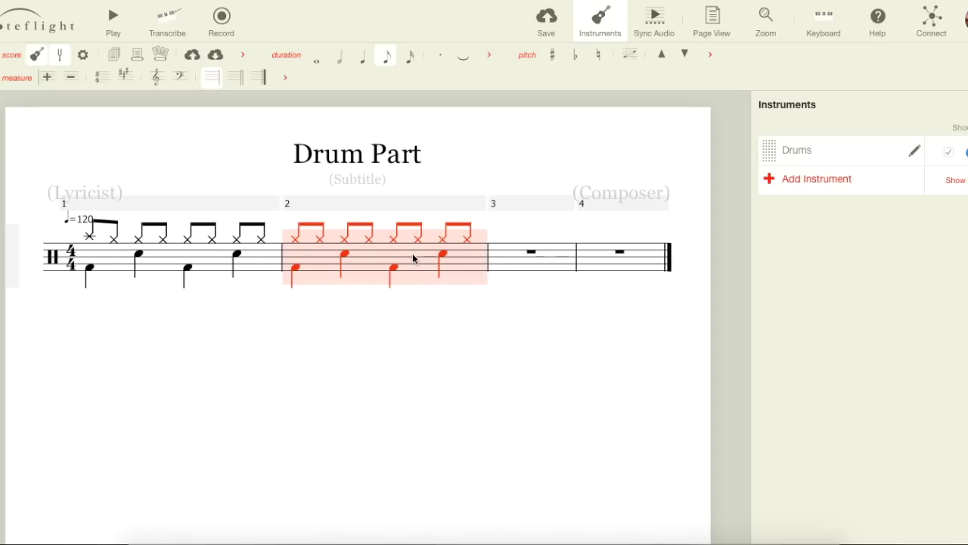
{"action": "key", "text": "r"}
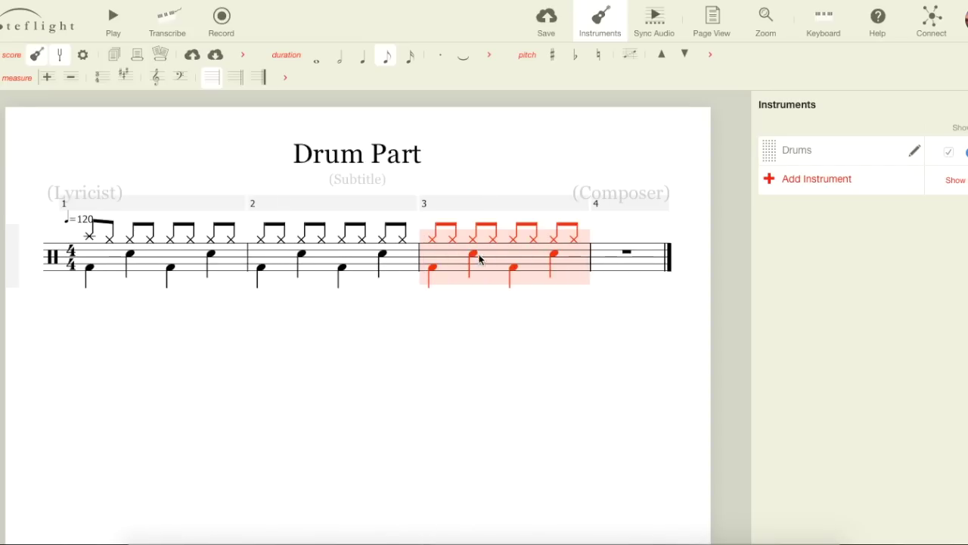
{"action": "left_click", "coordinate": [452, 292]}
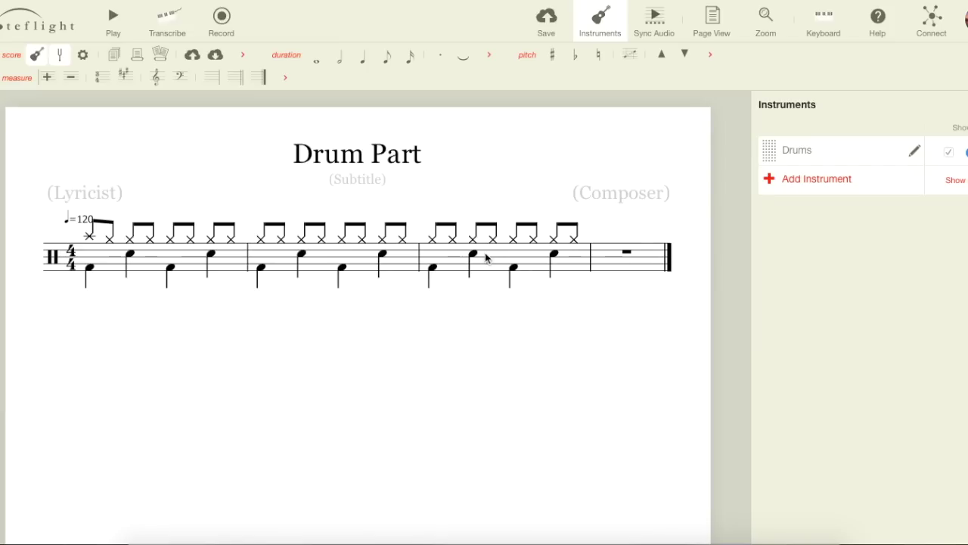
- Turn bar 3's beat-3 bass note into a rest and make the beat-2 hit an eighth-note kick
{"action": "left_click", "coordinate": [514, 267]}
{"action": "key", "text": "Delete"}
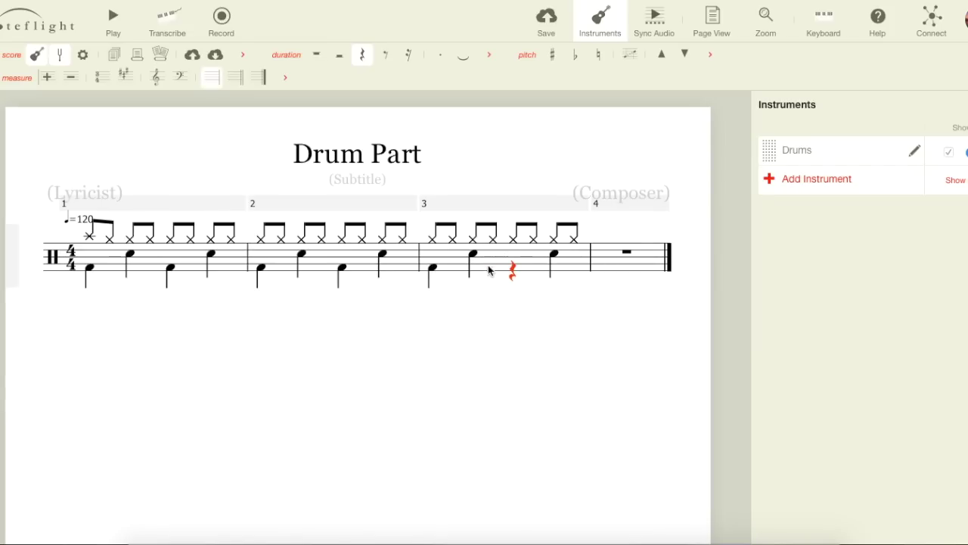
{"action": "left_click", "coordinate": [474, 255]}
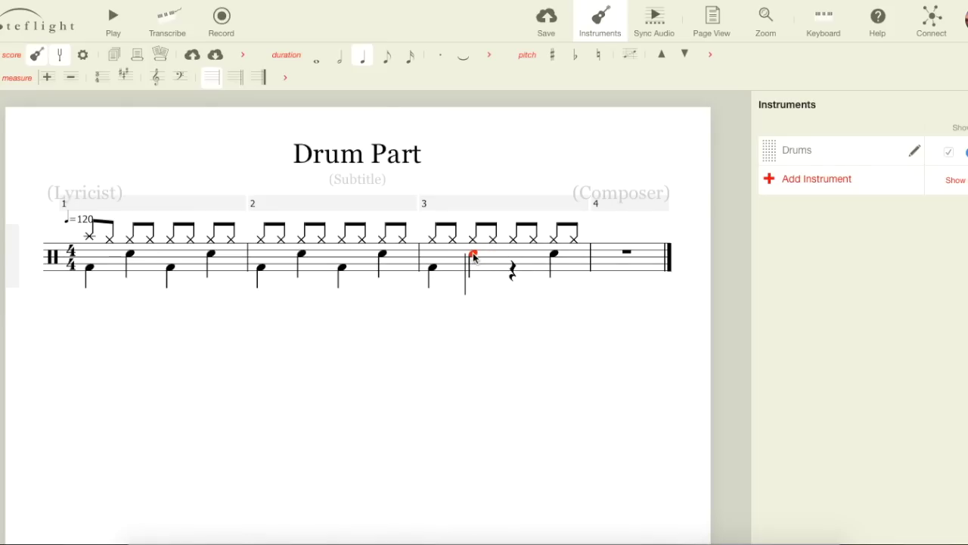
{"action": "left_click", "coordinate": [386, 59]}
{"action": "key", "text": "Down"}
{"action": "key", "text": "Down"}
{"action": "key", "text": "Down"}
{"action": "key", "text": "Down"}
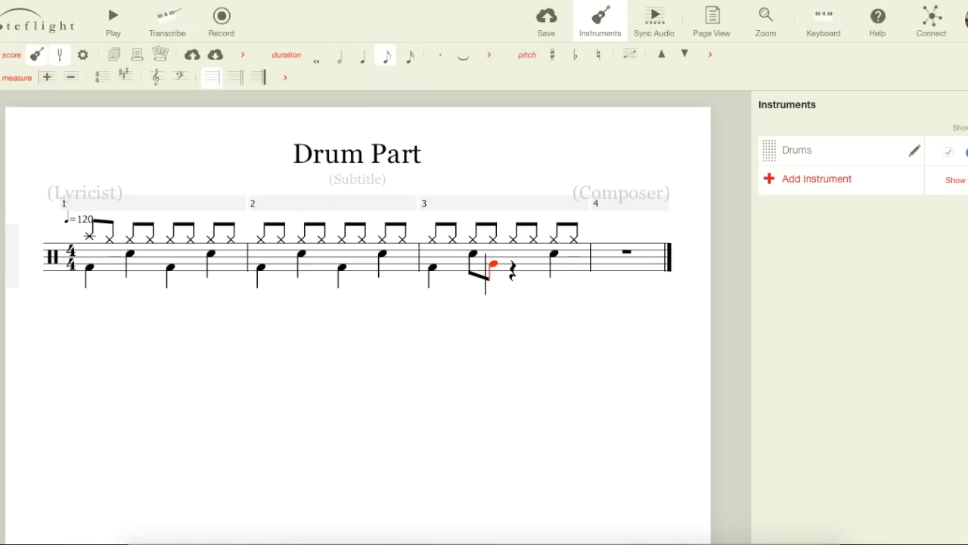
- Split bar 3's quarter rest into eighth rests and put an eighth snare hit on the second
{"action": "left_click", "coordinate": [513, 271]}
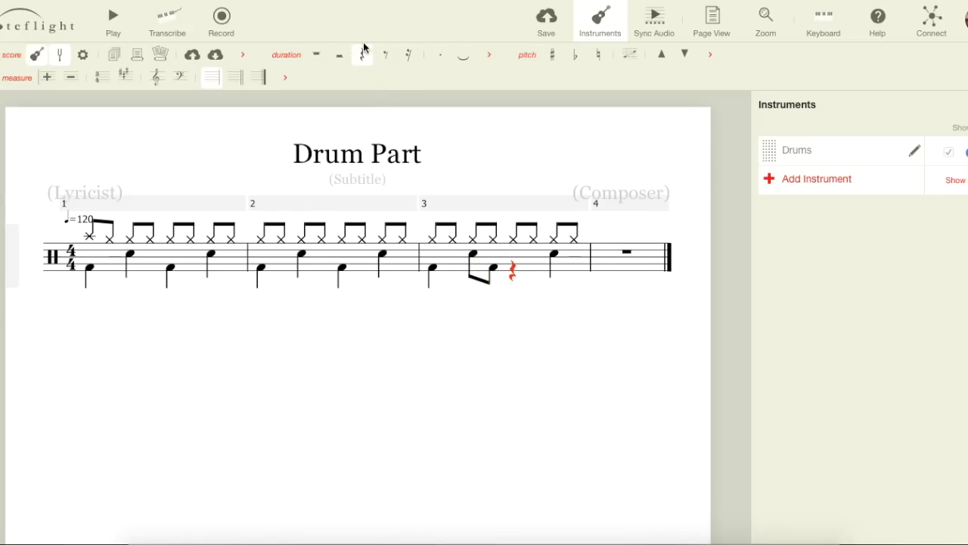
{"action": "key", "text": "4"}
{"action": "left_click", "coordinate": [535, 271]}
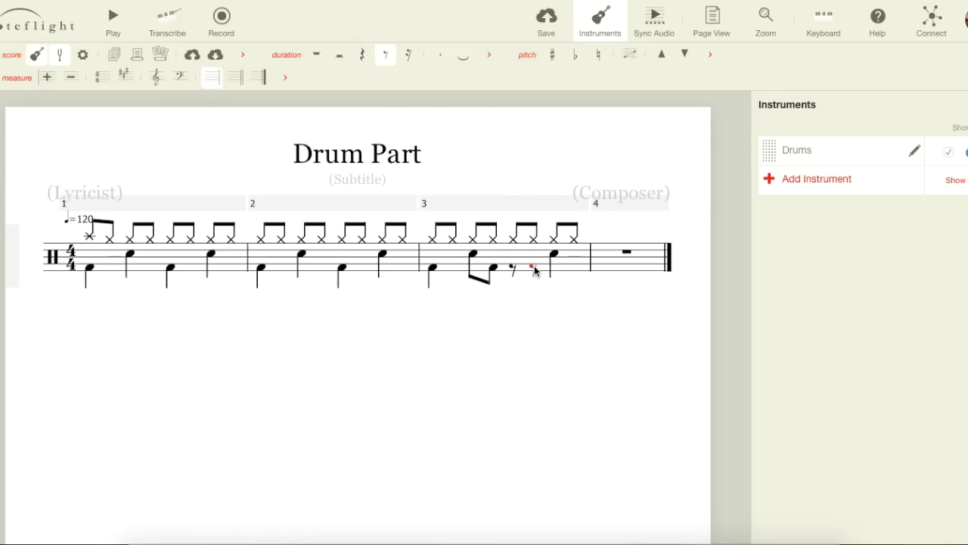
{"action": "left_click", "coordinate": [533, 278]}
{"action": "key", "text": "Up"}
{"action": "key", "text": "Up"}
{"action": "key", "text": "Up"}
{"action": "key", "text": "Up"}
{"action": "key", "text": "Up"}
{"action": "key", "text": "Up"}
{"action": "key", "text": "Up"}
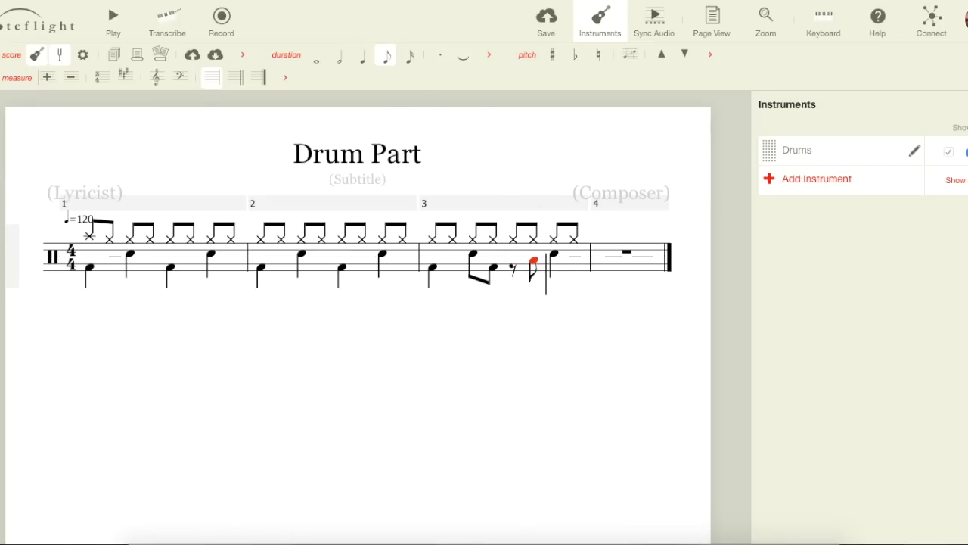
{"action": "left_click", "coordinate": [511, 333]}
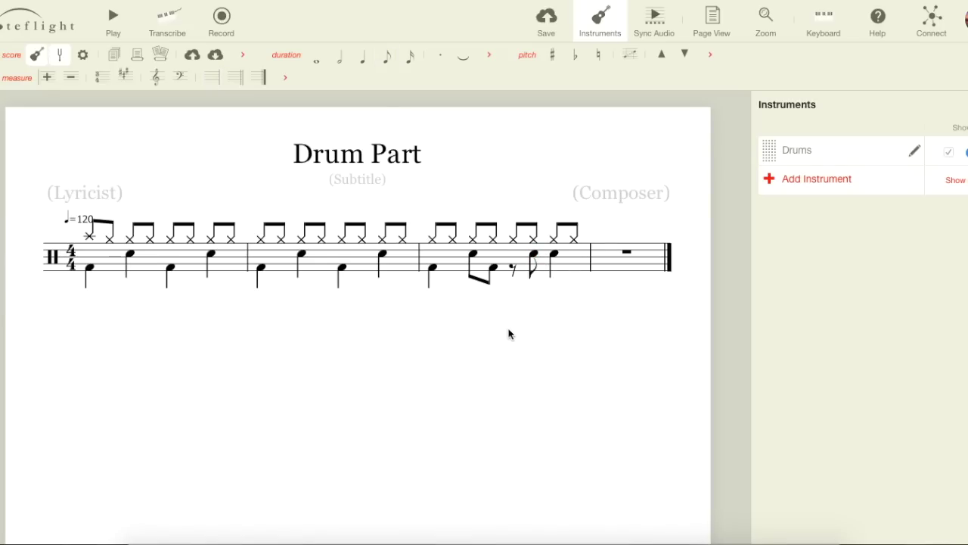
- Make bar 3's last note an eighth and add a second eighth note after it
{"action": "left_click", "coordinate": [553, 257]}
{"action": "key", "text": "6"}
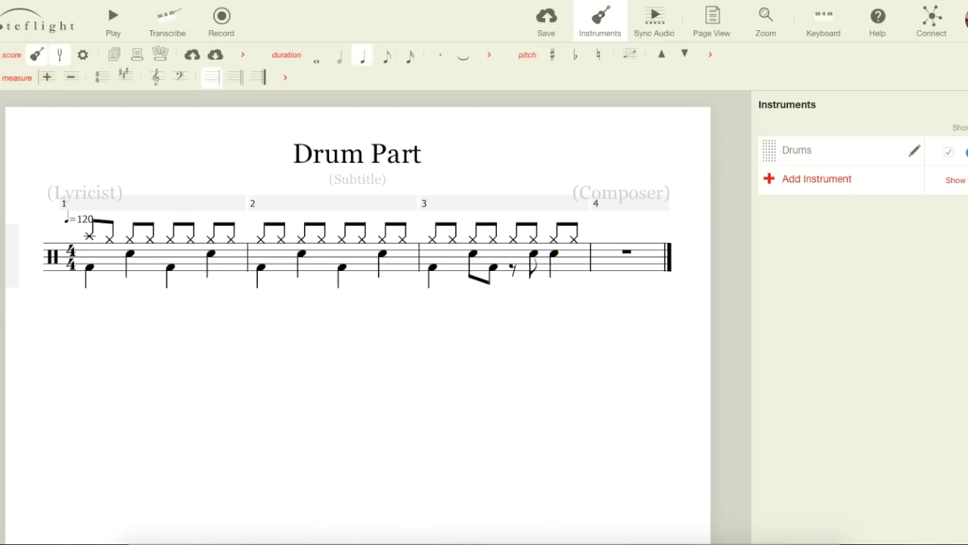
{"action": "key", "text": "ctrl+z"}
{"action": "left_click", "coordinate": [387, 55]}
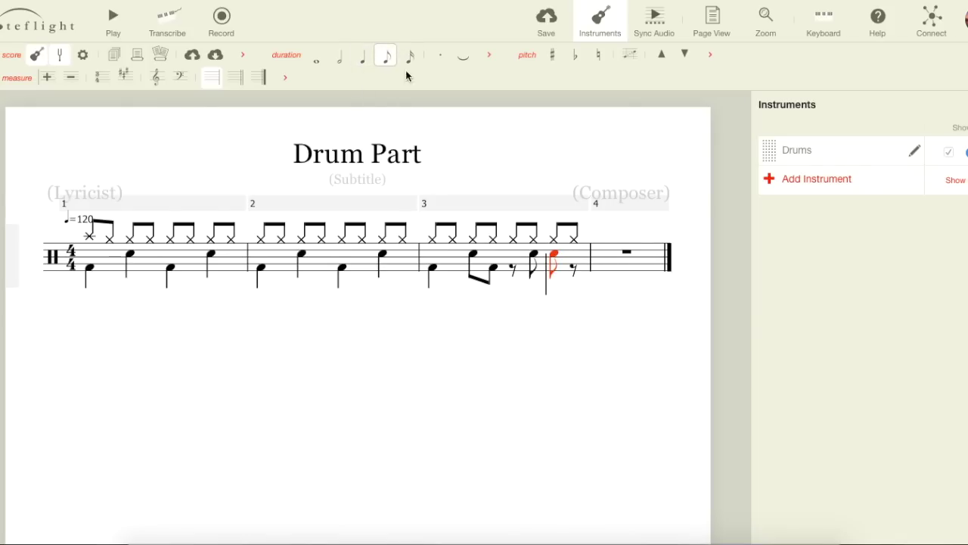
{"action": "left_click", "coordinate": [575, 269]}
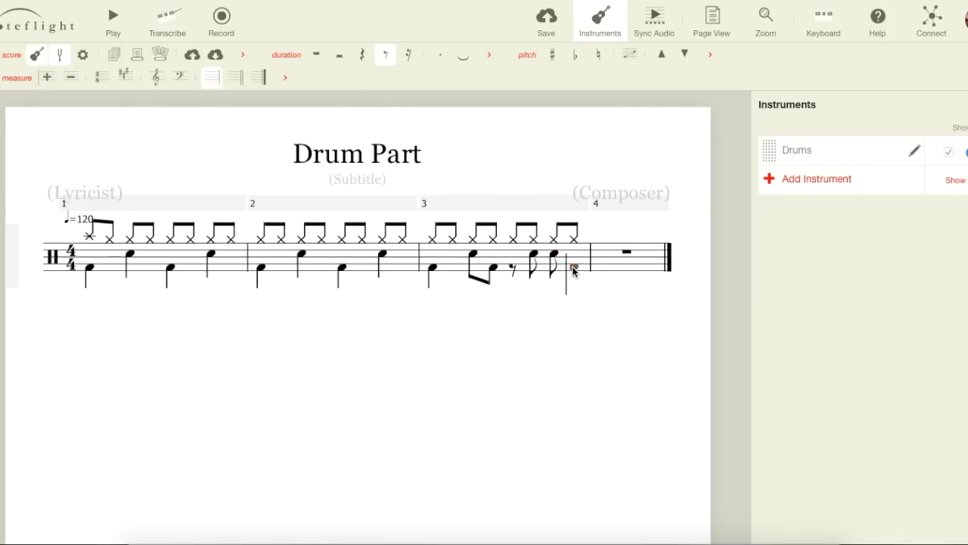
{"action": "left_click", "coordinate": [432, 269]}
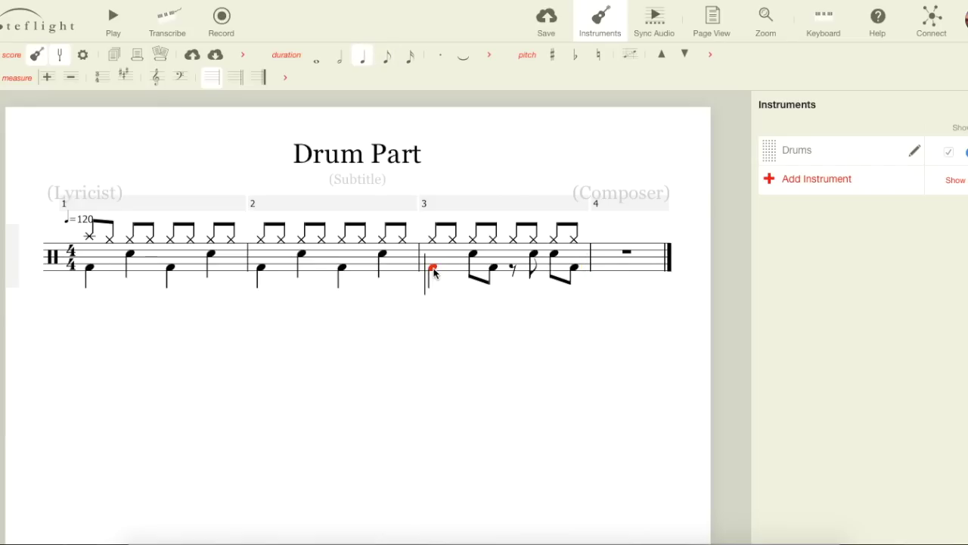
{"action": "key", "text": "space"}
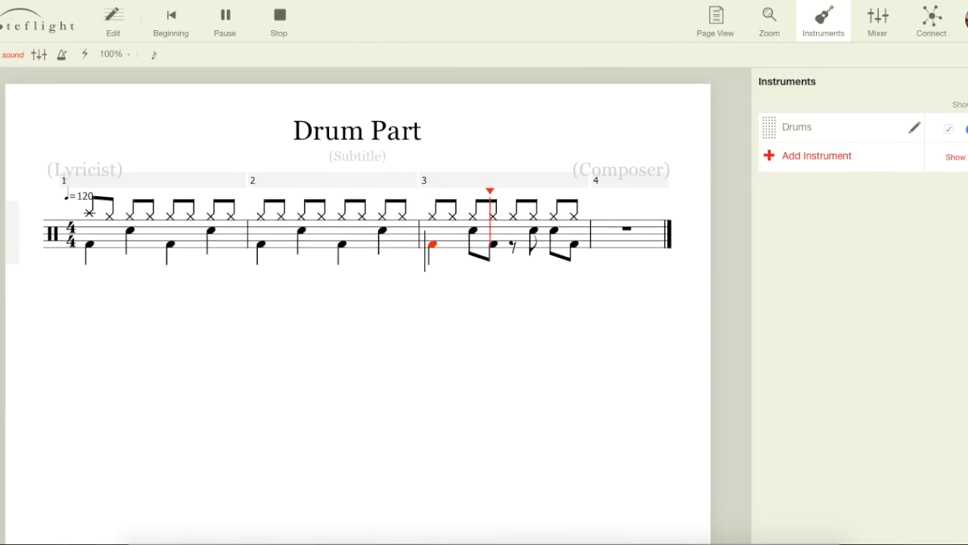
{"action": "key", "text": "space"}
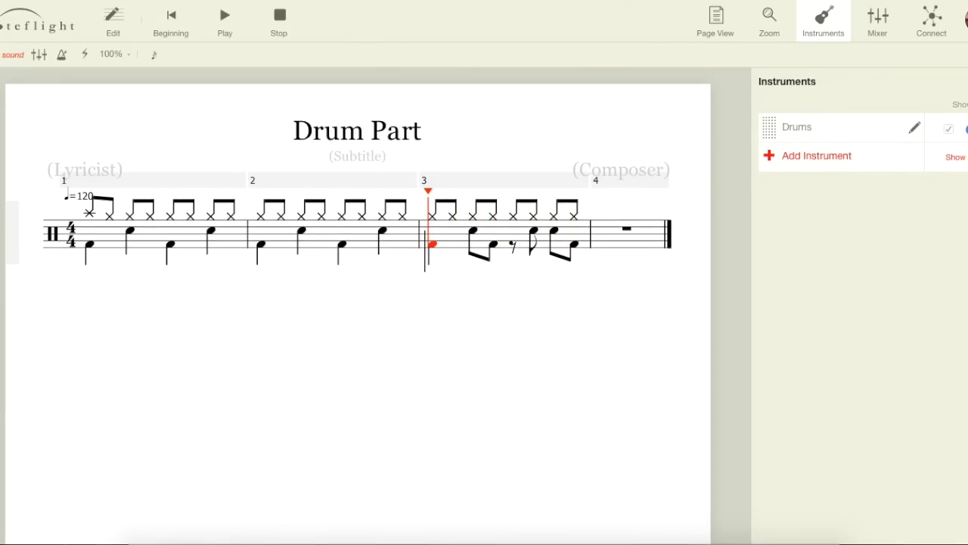
{"action": "left_click", "coordinate": [91, 245]}
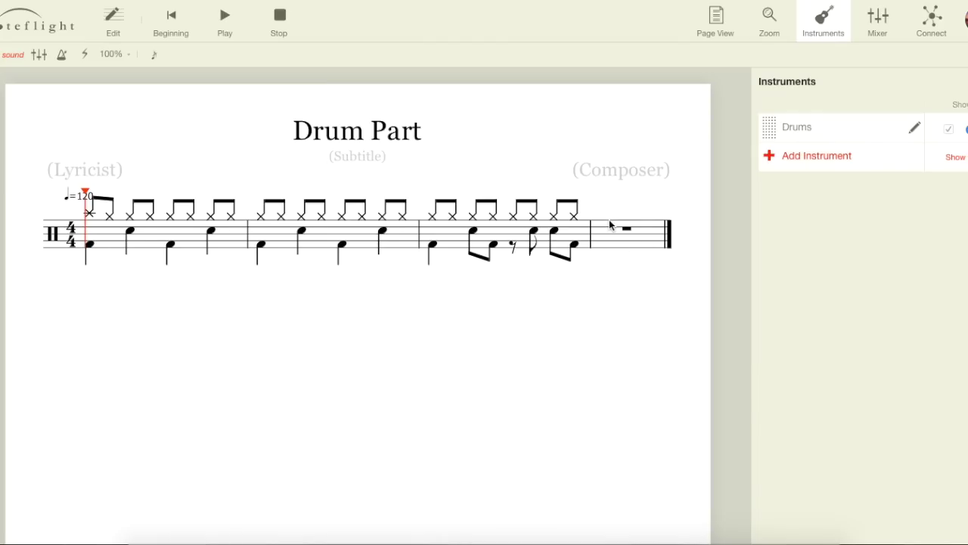
{"action": "key", "text": "space"}
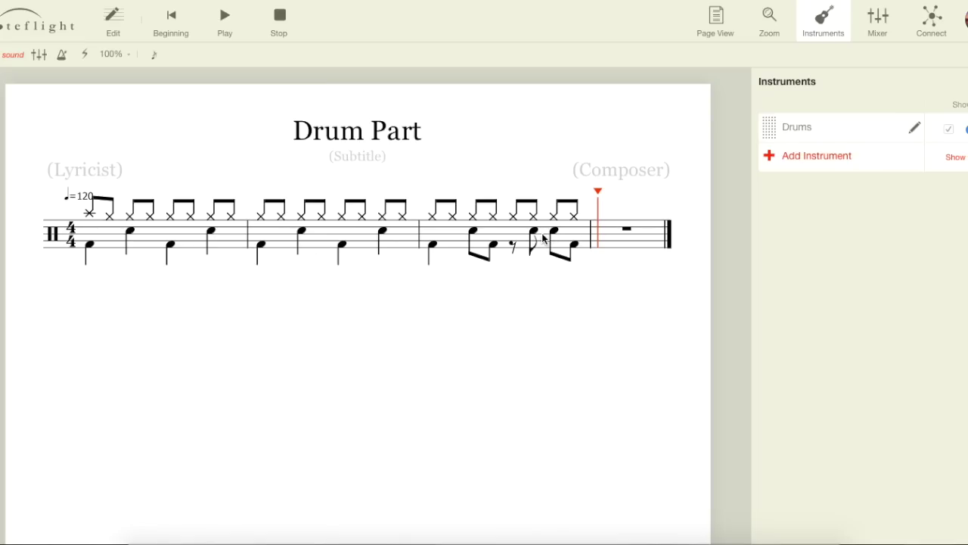
{"action": "left_click", "coordinate": [516, 224]}
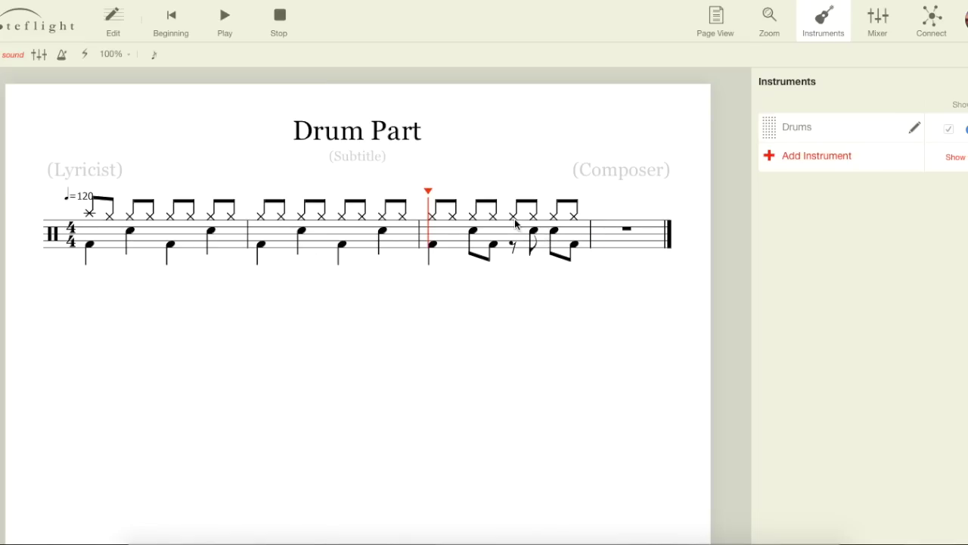
{"action": "key", "text": "Escape"}
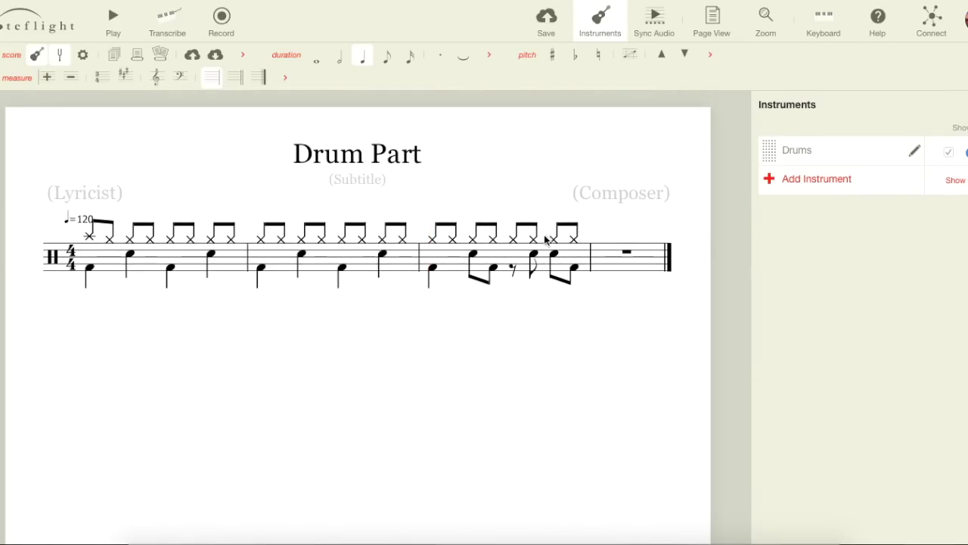
{"action": "left_click", "coordinate": [516, 243]}
- Repeat bar 3's second half into bar 4 and shorten the following half rest to a quarter rest
{"action": "left_click", "coordinate": [577, 242], "text": "shift"}
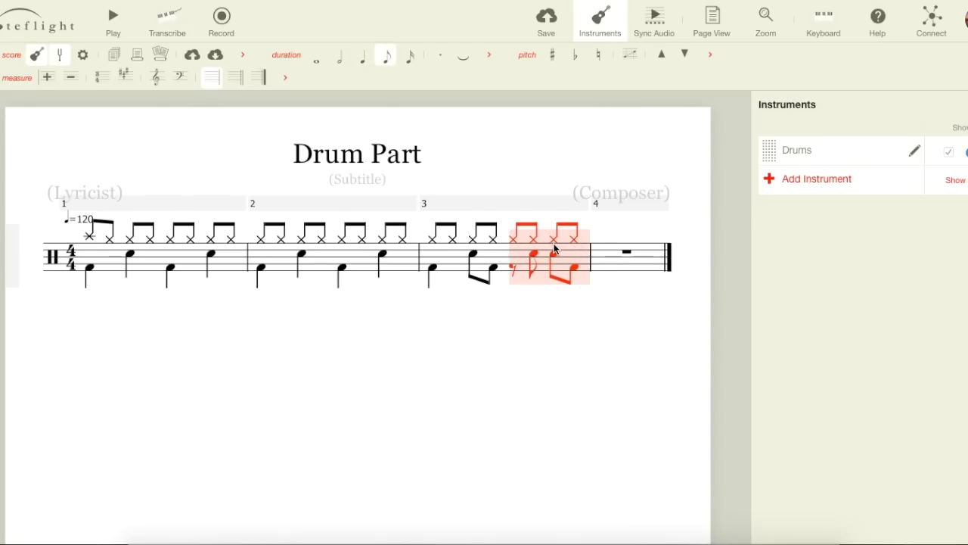
{"action": "key", "text": "ctrl+v"}
{"action": "left_click", "coordinate": [626, 245]}
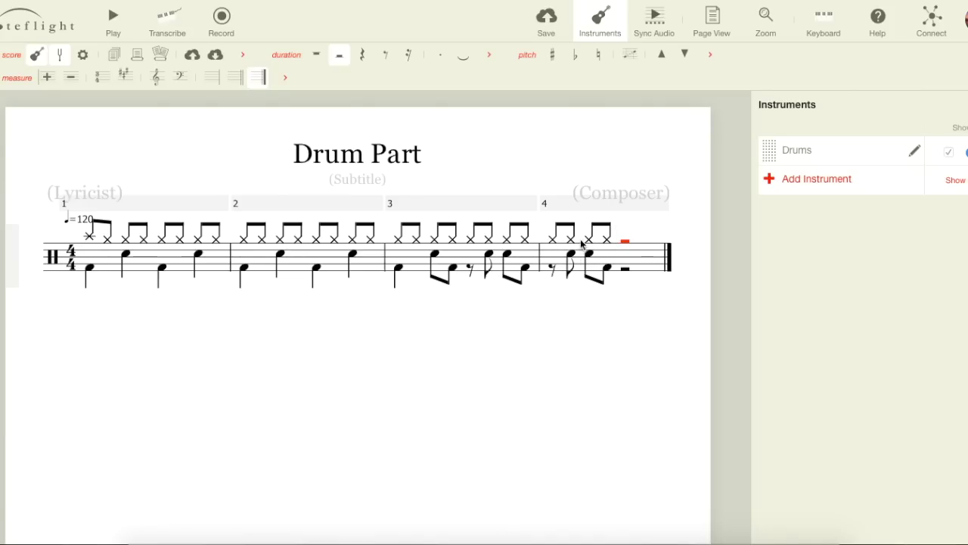
{"action": "left_click", "coordinate": [624, 266]}
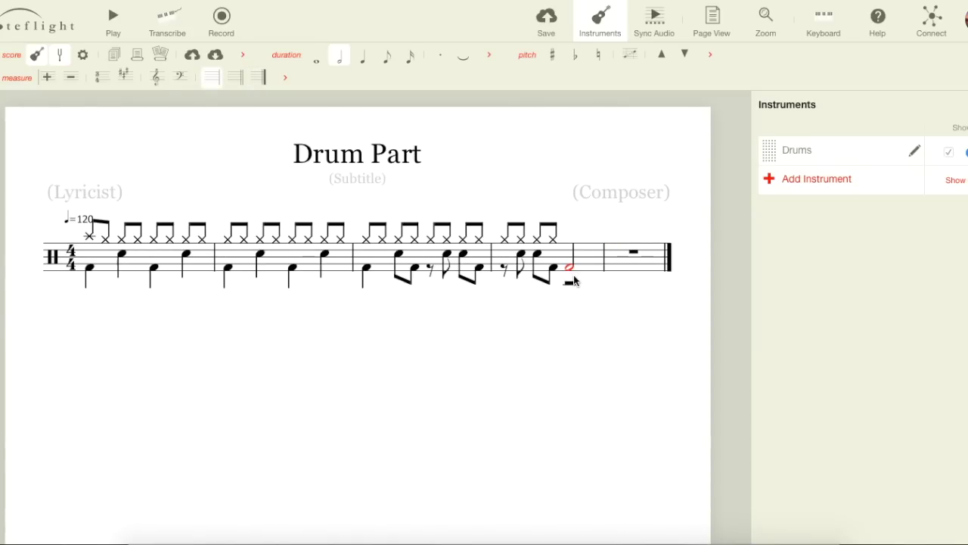
{"action": "key", "text": "ctrl+z"}
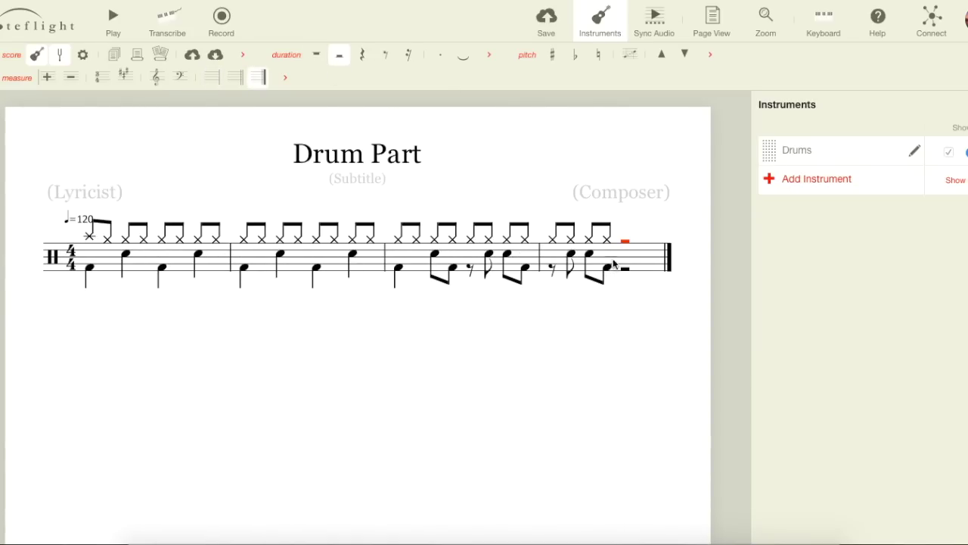
{"action": "key", "text": "5"}
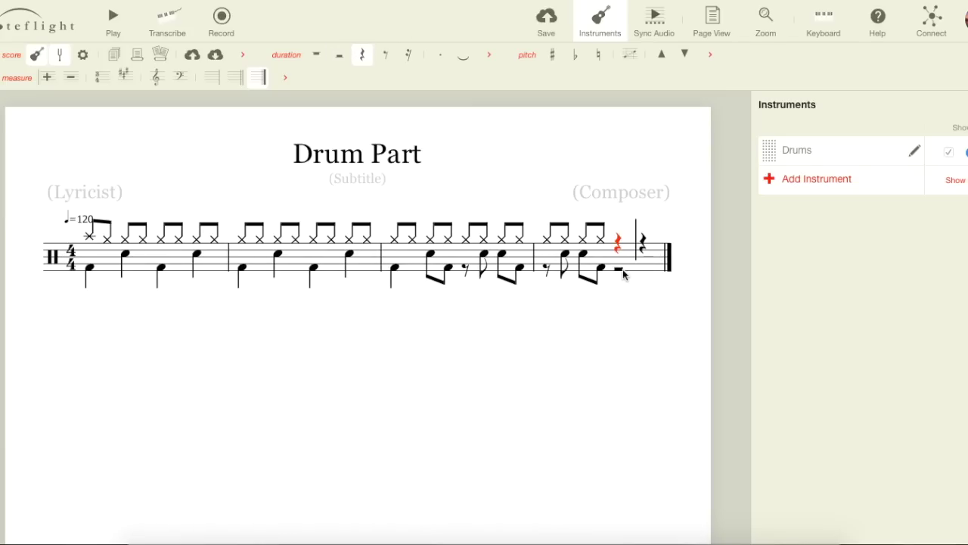
{"action": "left_click", "coordinate": [620, 273]}
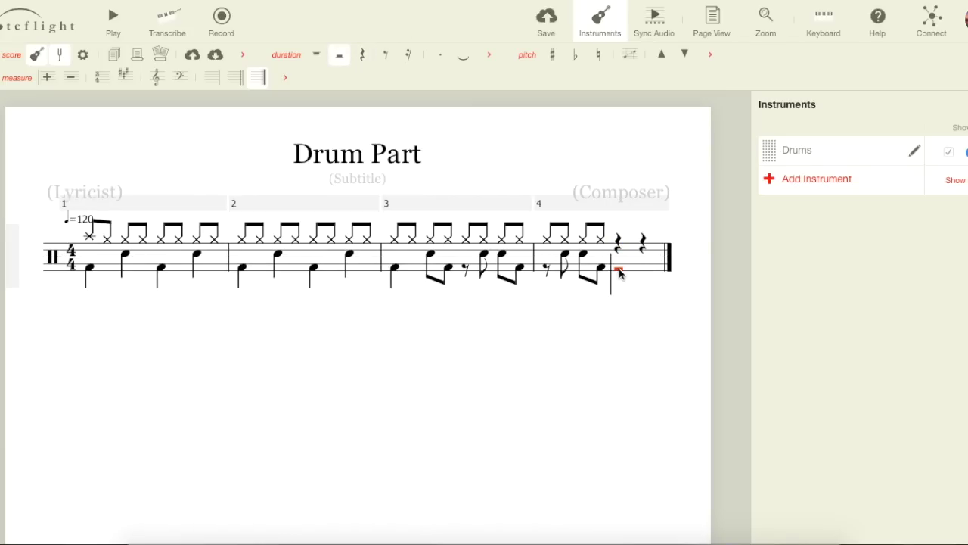
- Enter a quarter-note kick on beat 3 of bar 4 and split the upper quarter rest into eighth rests
{"action": "left_click", "coordinate": [617, 263]}
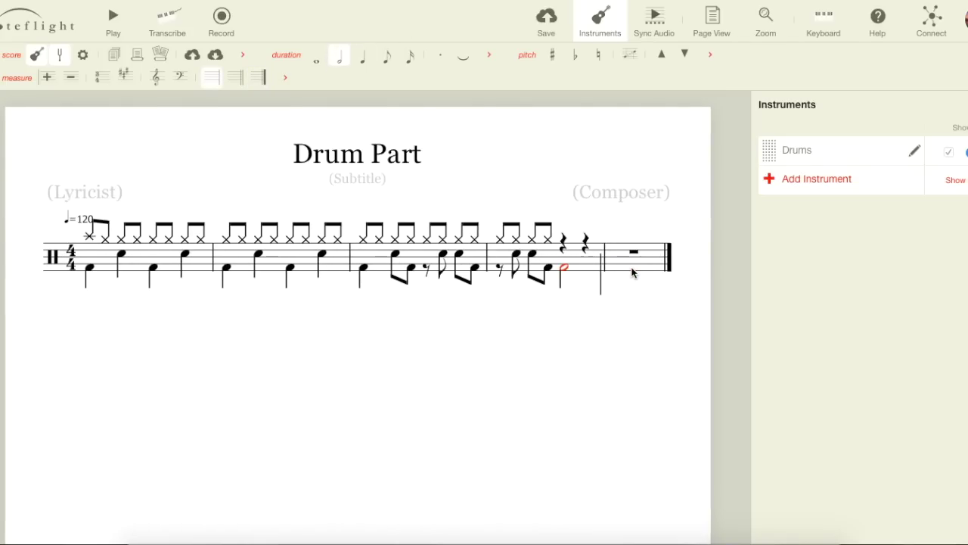
{"action": "left_click", "coordinate": [358, 57]}
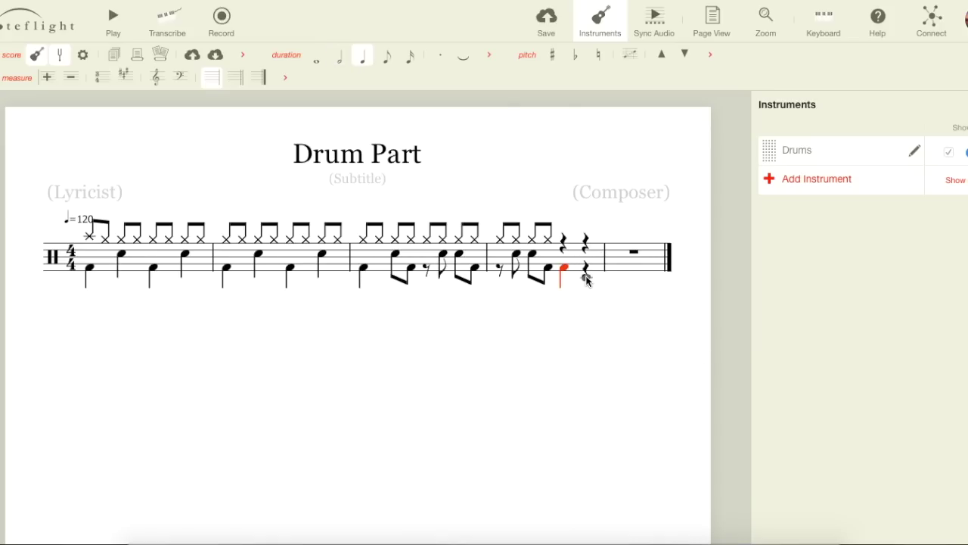
{"action": "left_click", "coordinate": [563, 243]}
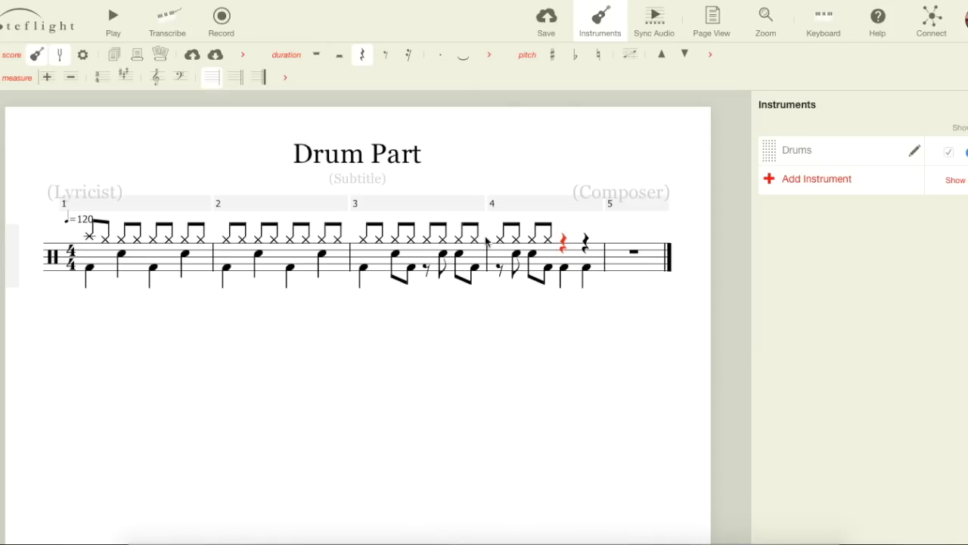
{"action": "left_click", "coordinate": [386, 58]}
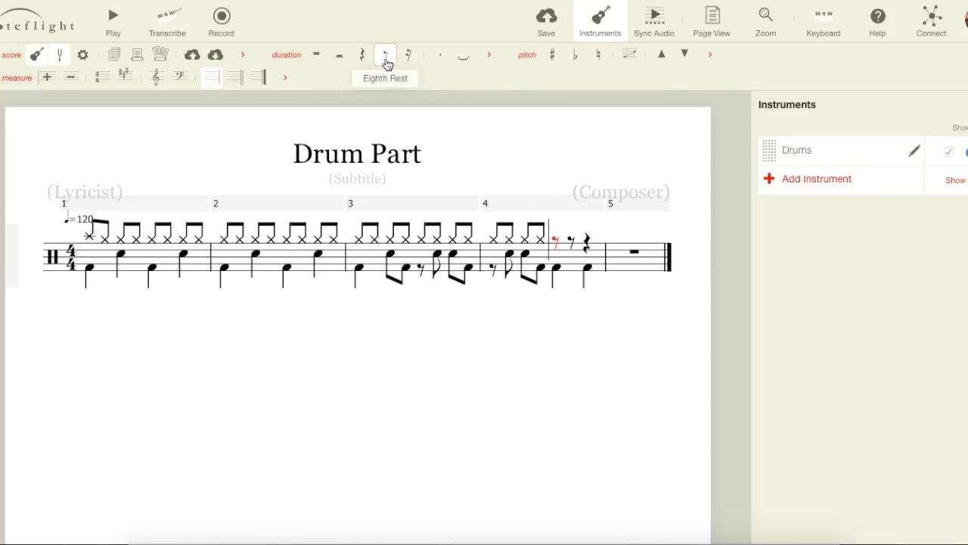
{"action": "left_click", "coordinate": [557, 258]}
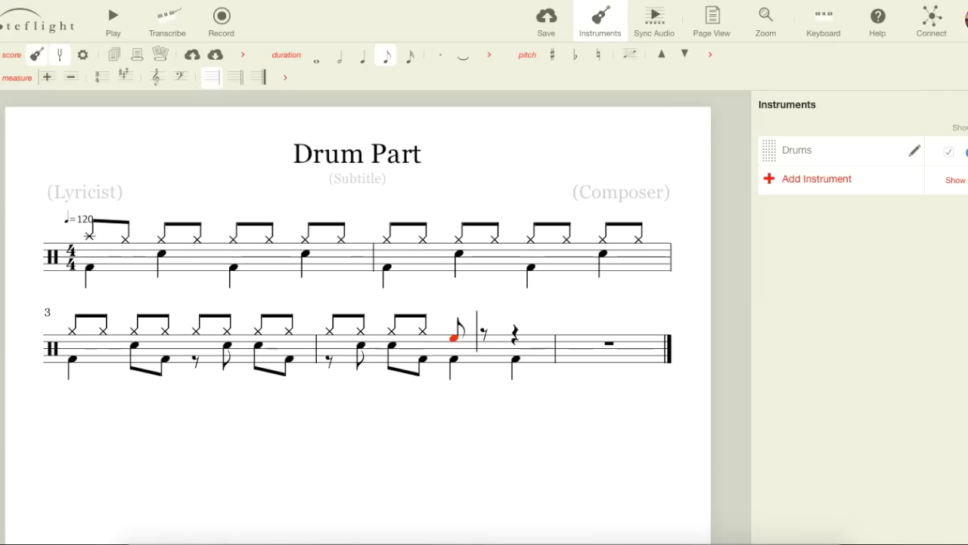
- Add sixteenth-note fill notes after the tom hit and lower them to the lower toms
{"action": "key", "text": "e"}
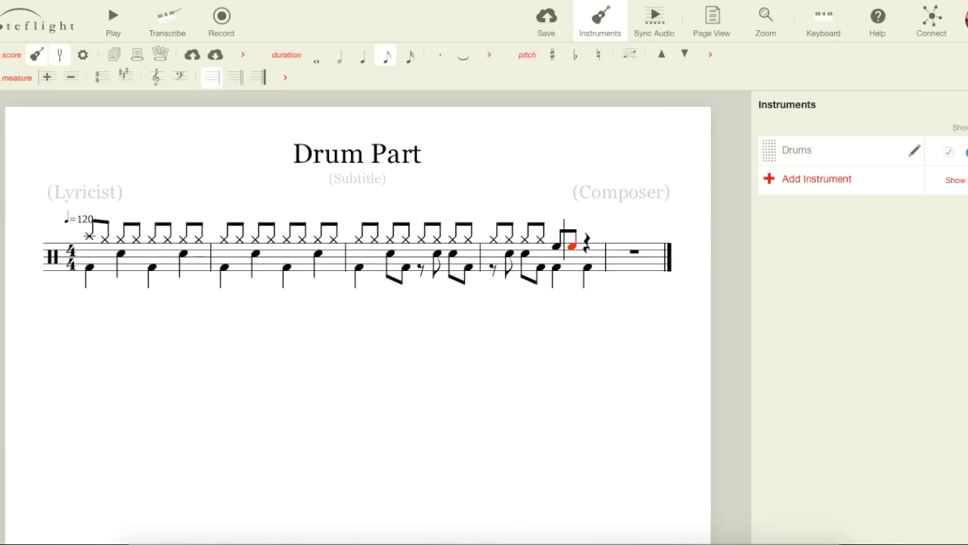
{"action": "left_click", "coordinate": [410, 57]}
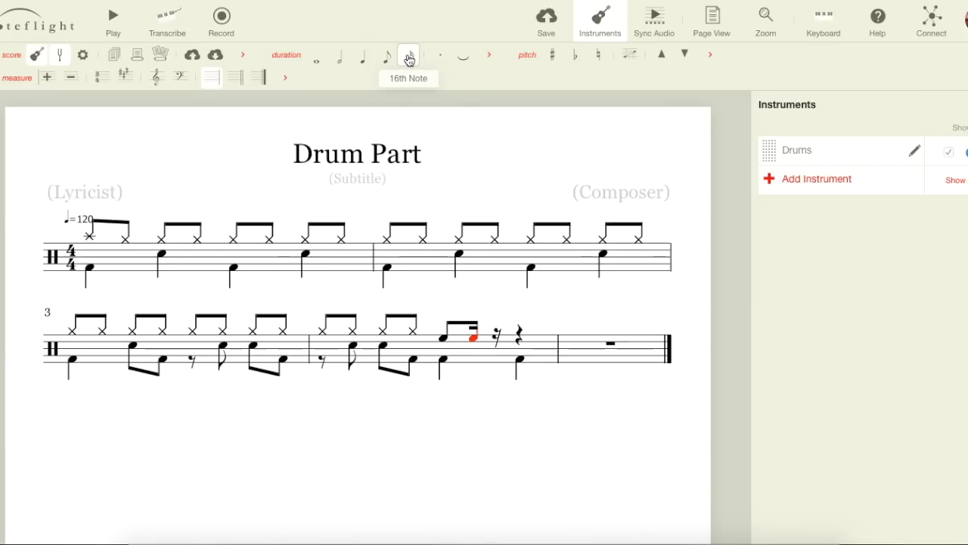
{"action": "key", "text": "Left"}
{"action": "key", "text": "Down"}
{"action": "key", "text": "Right"}
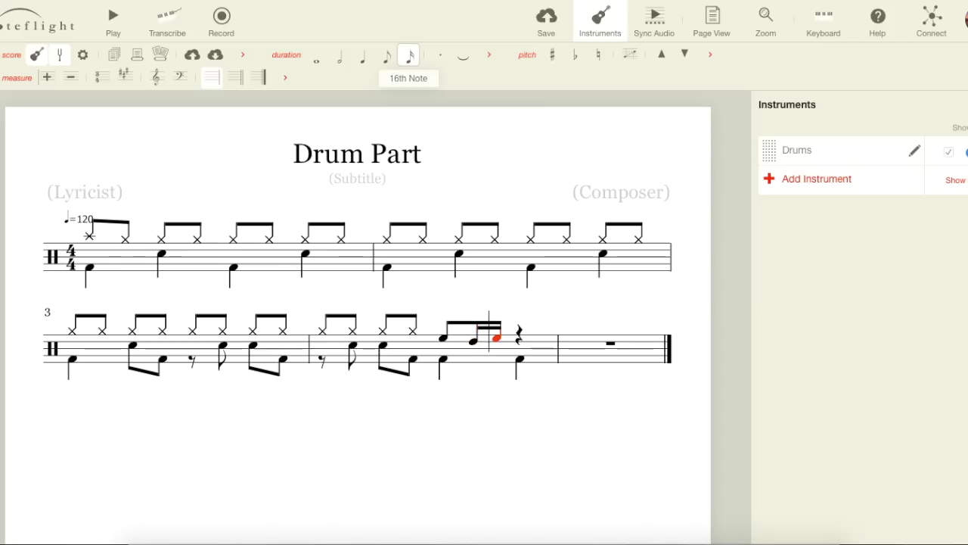
{"action": "key", "text": "Down"}
{"action": "key", "text": "Right"}
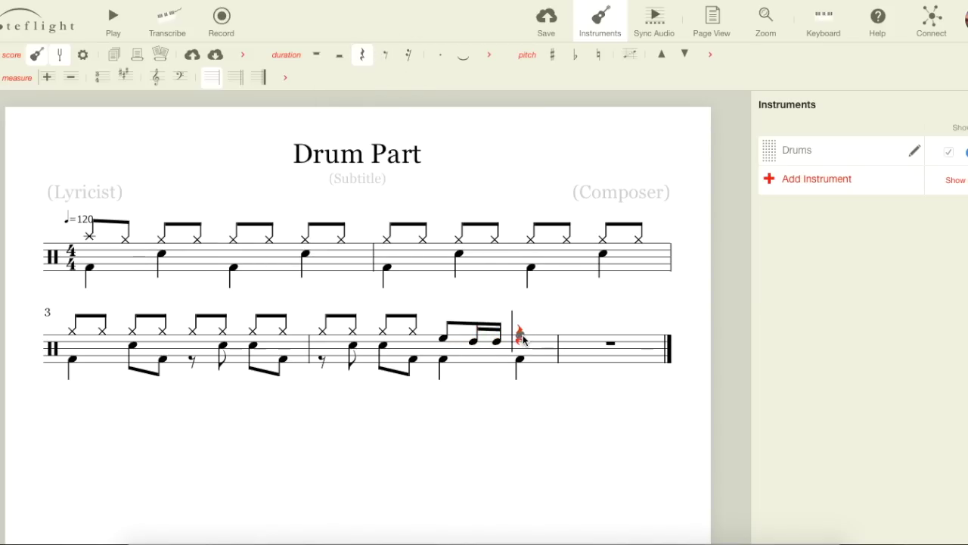
- Lower the first fill note, turn bar 4's closing quarter rest into two eighth hits, and play from bar 4
{"action": "left_click", "coordinate": [444, 339]}
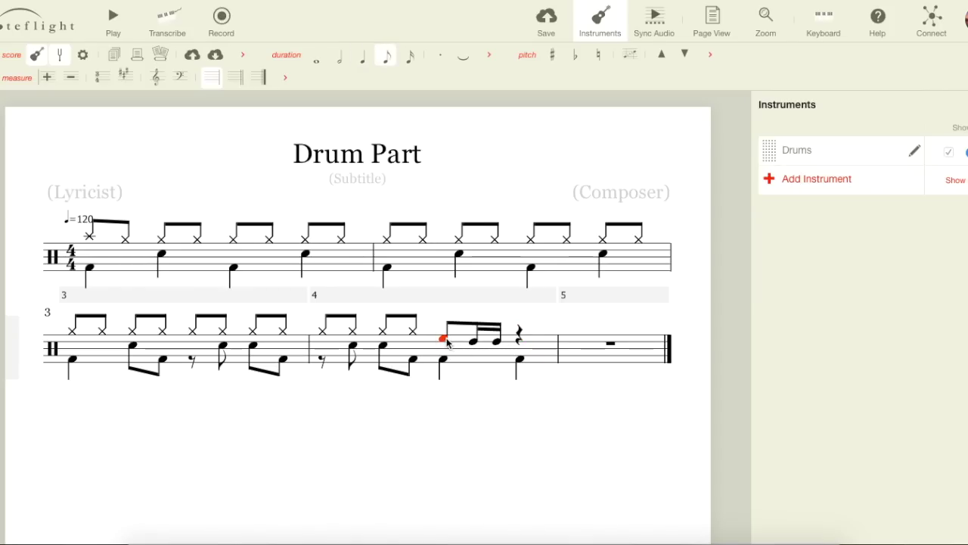
{"action": "key", "text": "Down"}
{"action": "key", "text": "Down"}
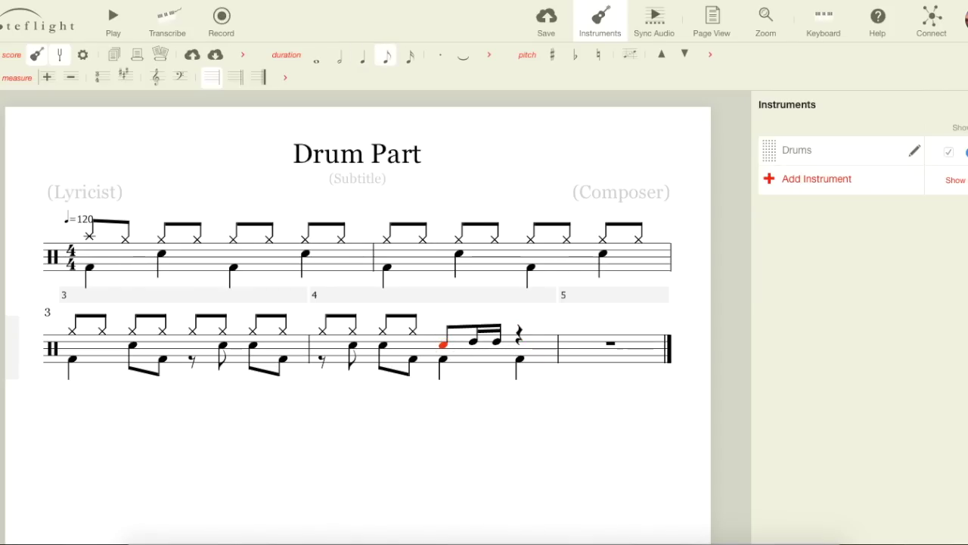
{"action": "key", "text": "Right"}
{"action": "key", "text": "Right"}
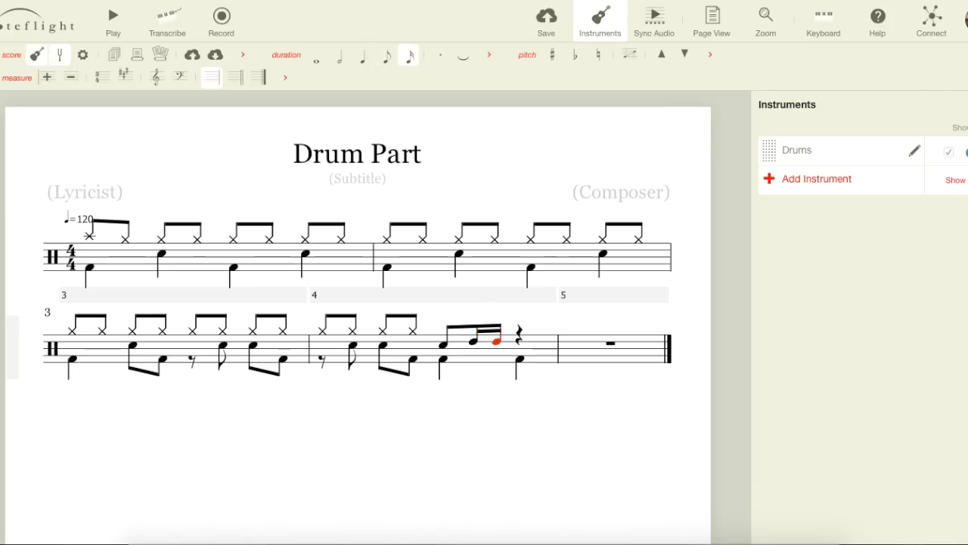
{"action": "key", "text": "Right"}
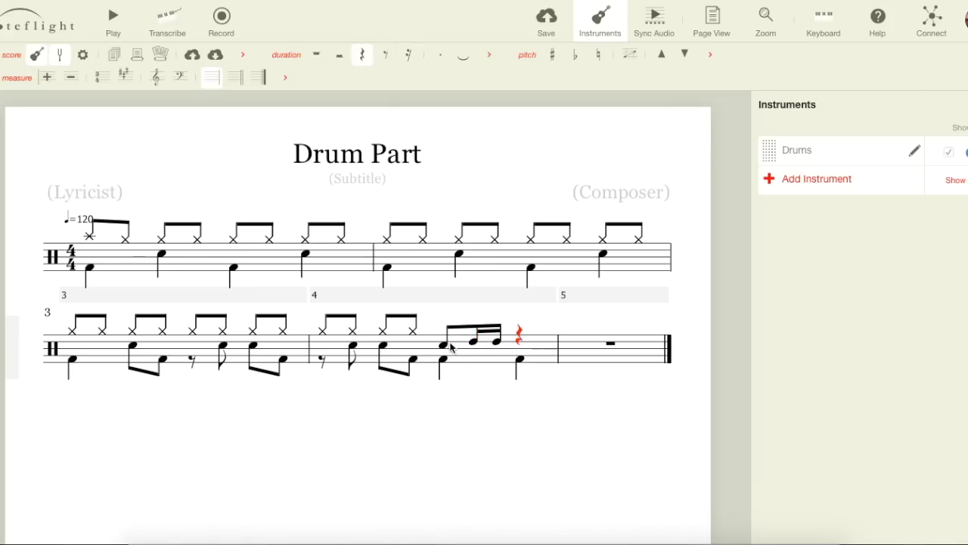
{"action": "left_click", "coordinate": [388, 60]}
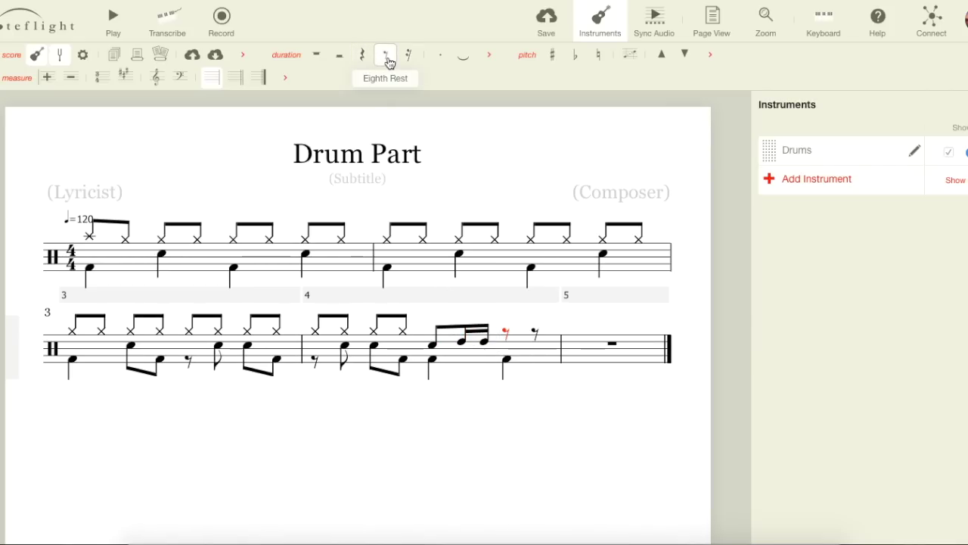
{"action": "key", "text": "c"}
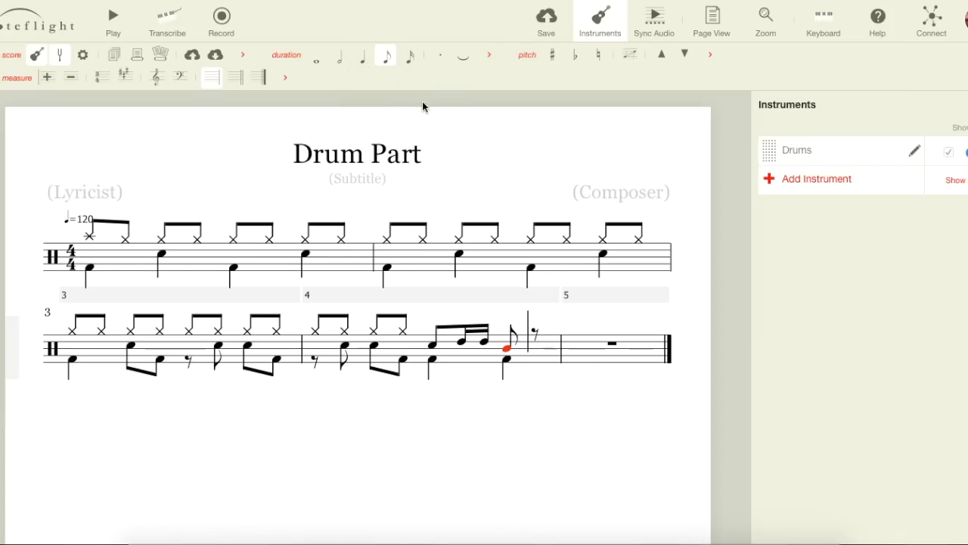
{"action": "key", "text": "c"}
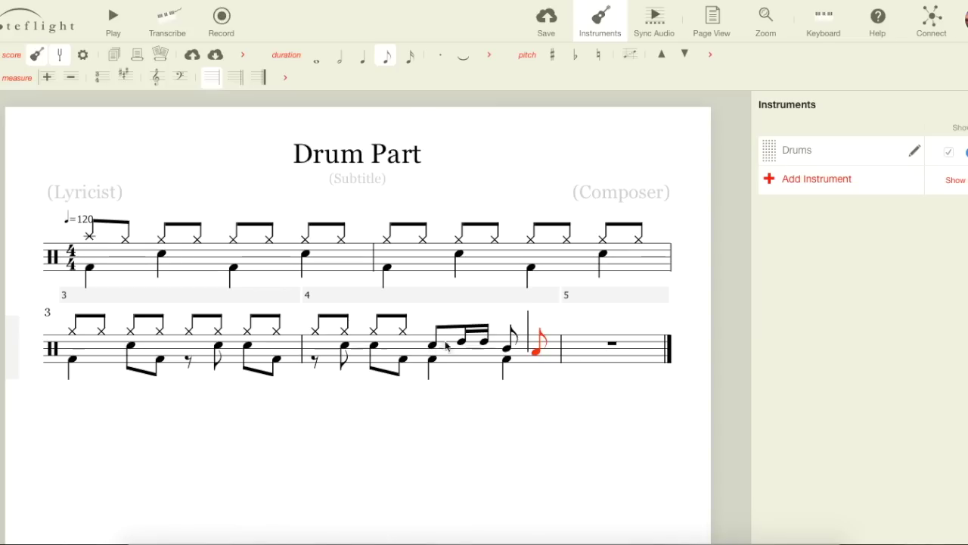
{"action": "left_click", "coordinate": [318, 353]}
{"action": "key", "text": "space"}
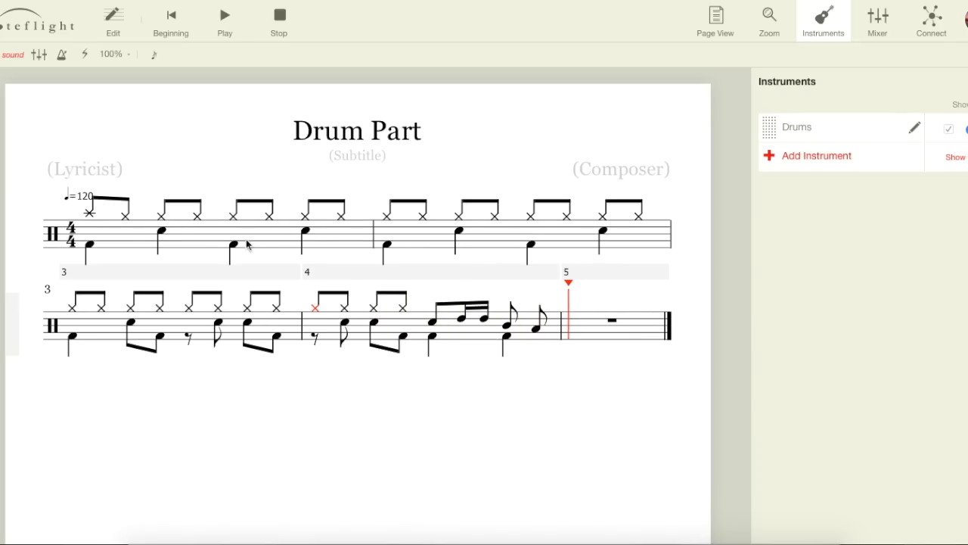
- Copy bar 1's rock beat and paste it into the empty bar 5
{"action": "left_click", "coordinate": [270, 188]}
{"action": "left_click", "coordinate": [202, 256]}
{"action": "key", "text": "ctrl+c"}
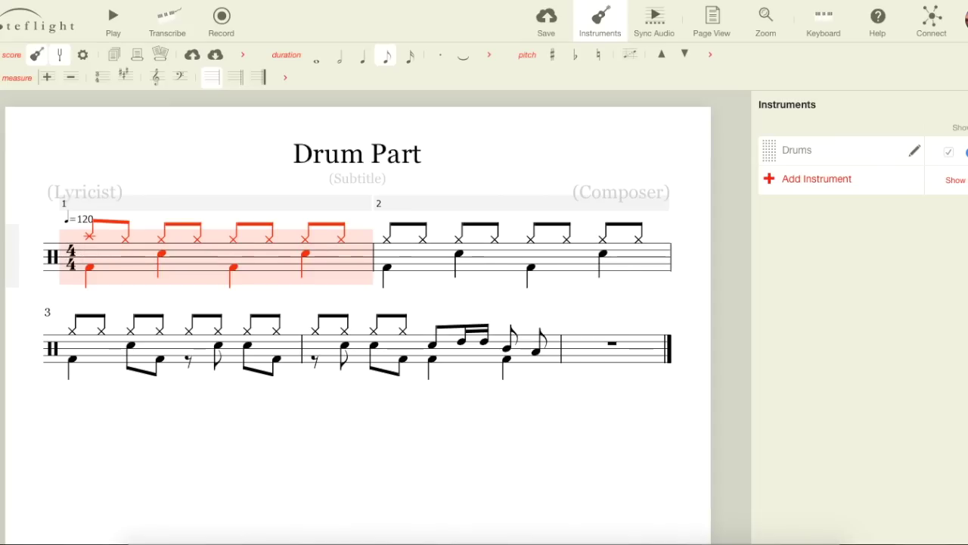
{"action": "left_click", "coordinate": [596, 359]}
{"action": "key", "text": "ctrl+v"}
{"action": "left_click", "coordinate": [457, 429]}
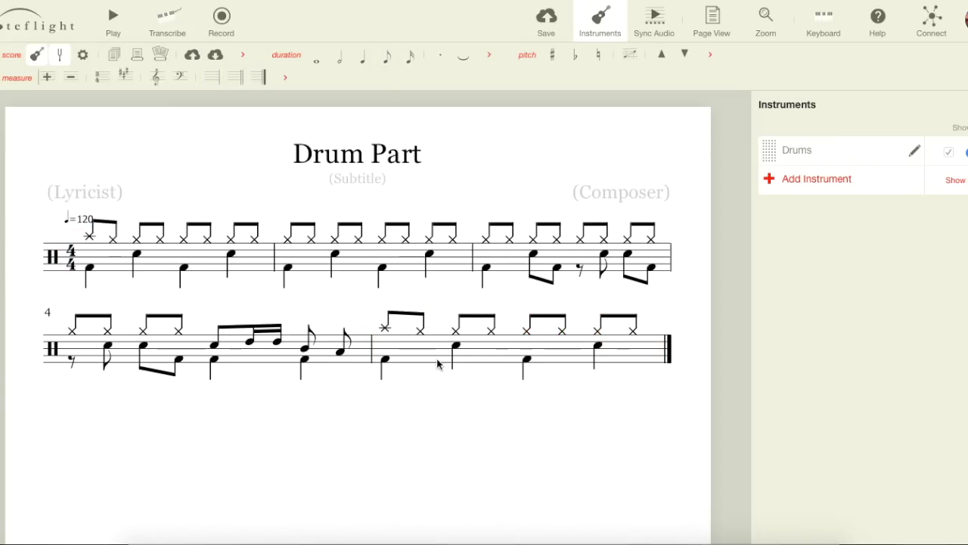
{"action": "left_click", "coordinate": [90, 268]}
{"action": "key", "text": "space"}
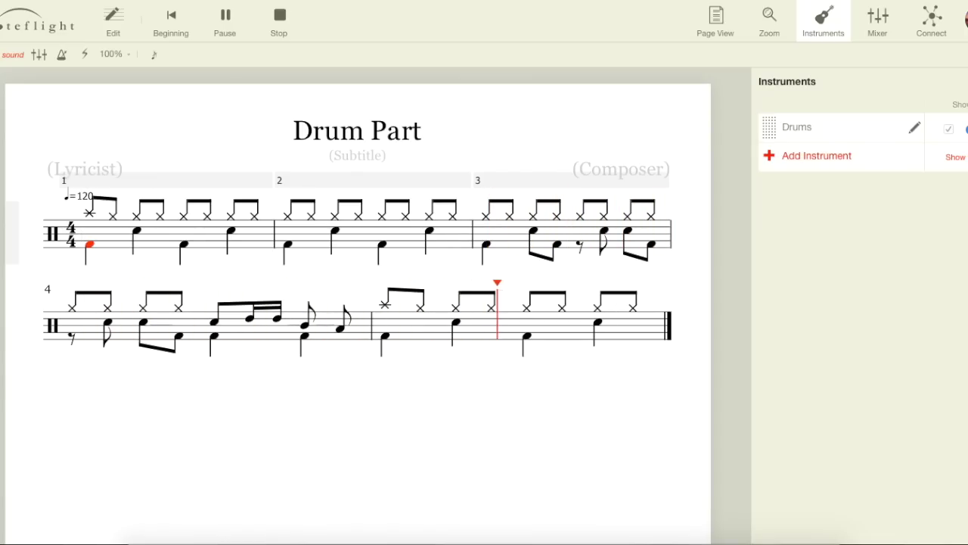
{"action": "key", "text": "space"}
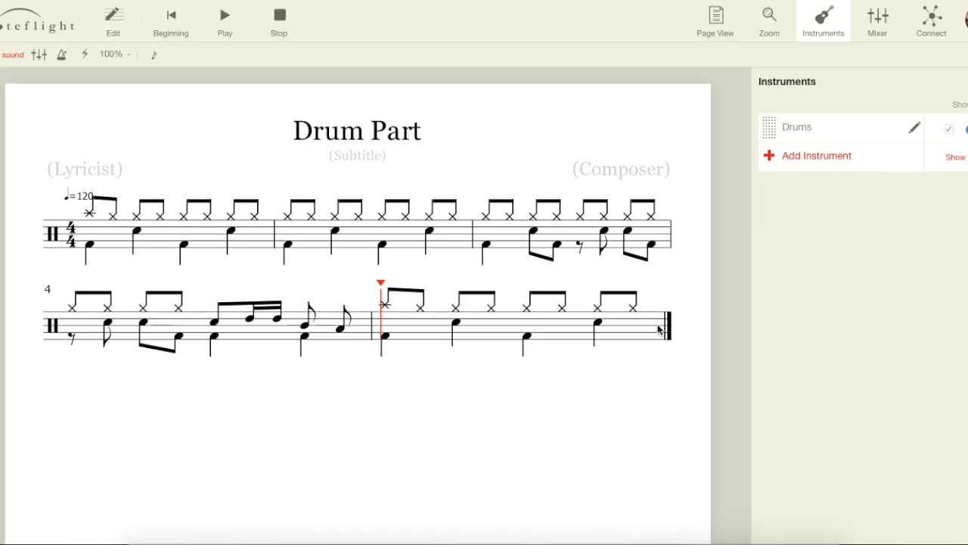
{"action": "left_click", "coordinate": [655, 262]}
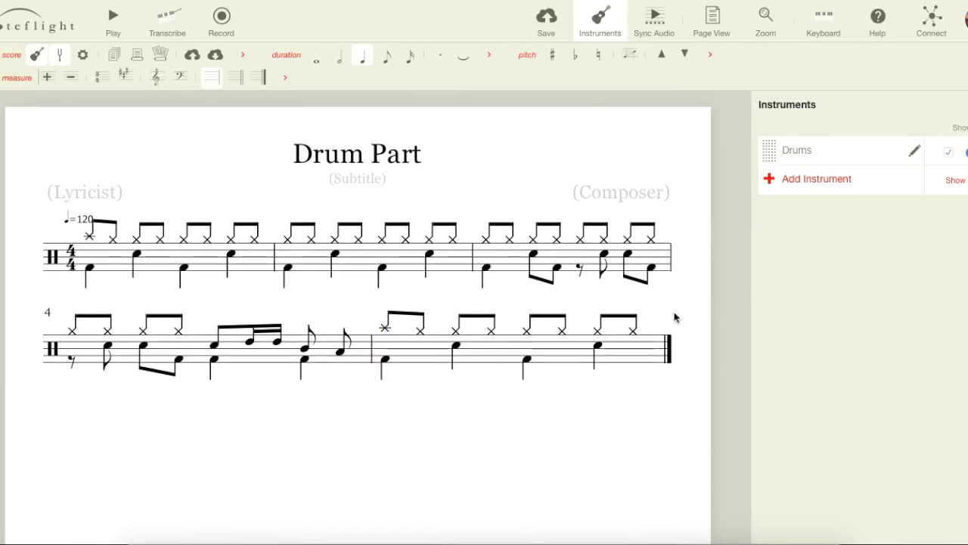
- Append an empty bar 6 after bar 5 and give it an upper voice
{"action": "left_click", "coordinate": [659, 294]}
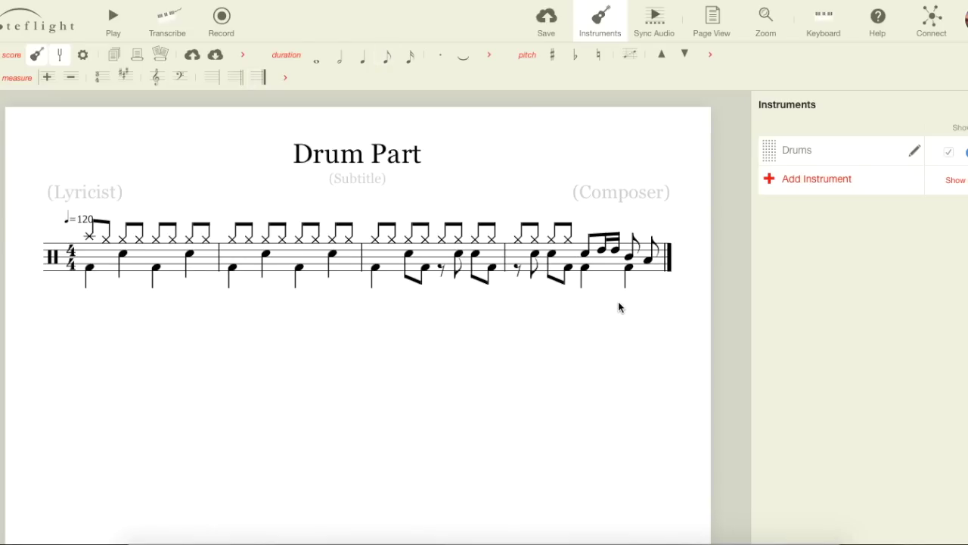
{"action": "key", "text": "ctrl+z"}
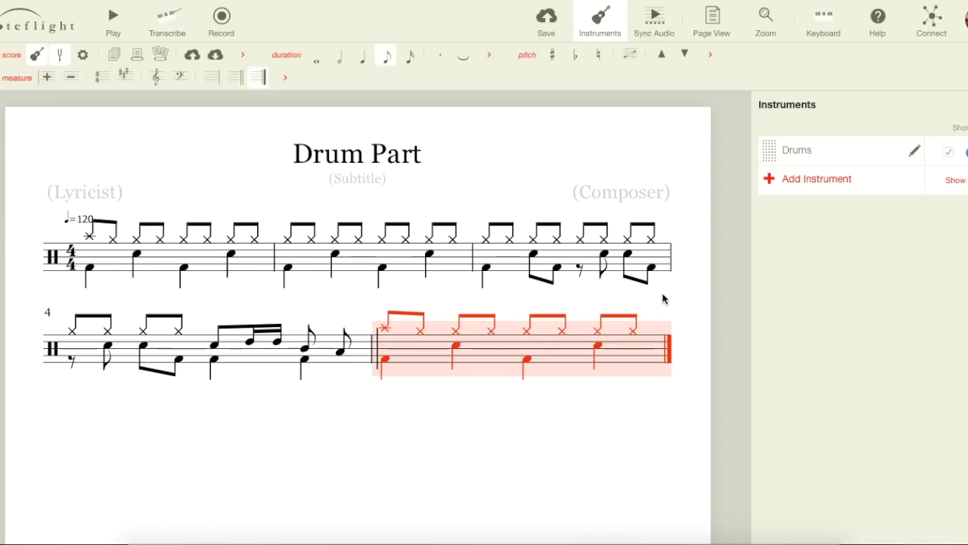
{"action": "left_click", "coordinate": [671, 315]}
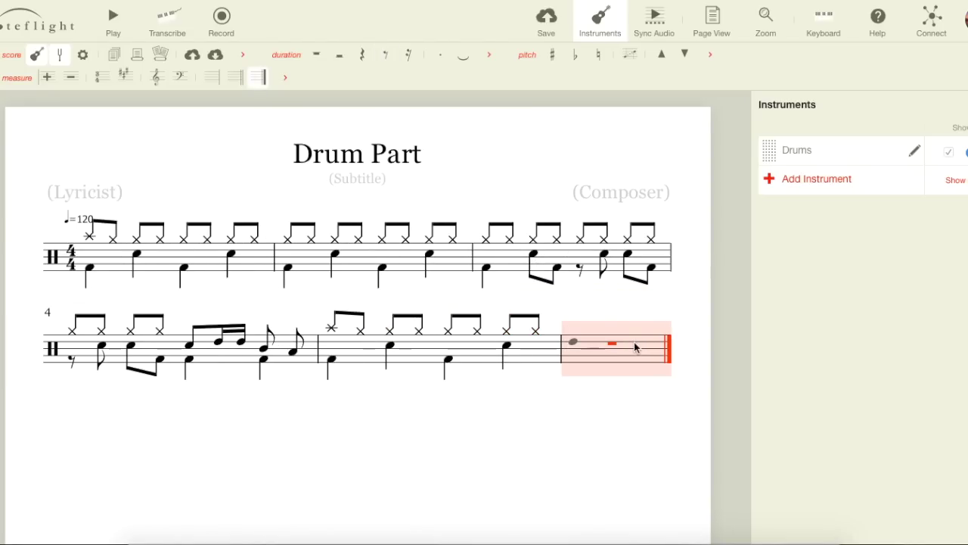
{"action": "left_click", "coordinate": [666, 390]}
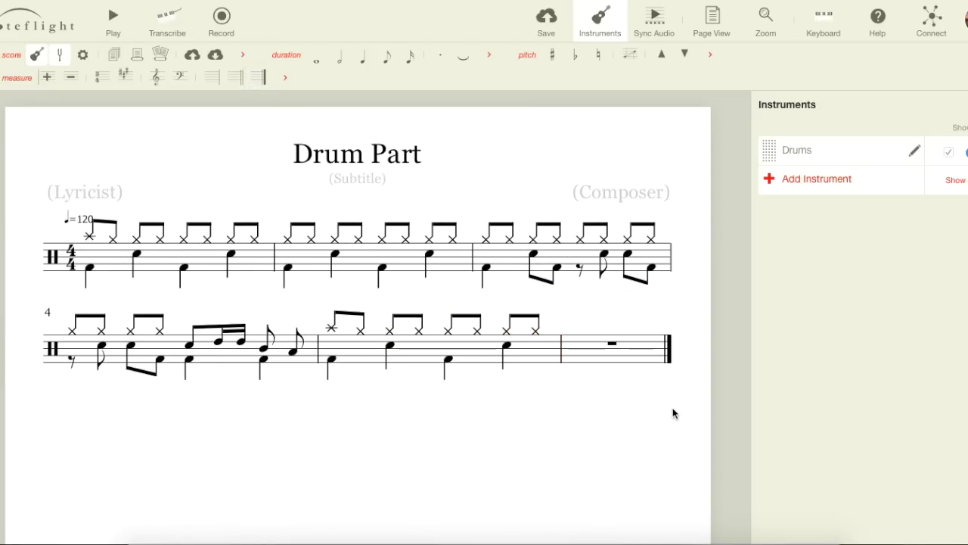
{"action": "left_click", "coordinate": [581, 345]}
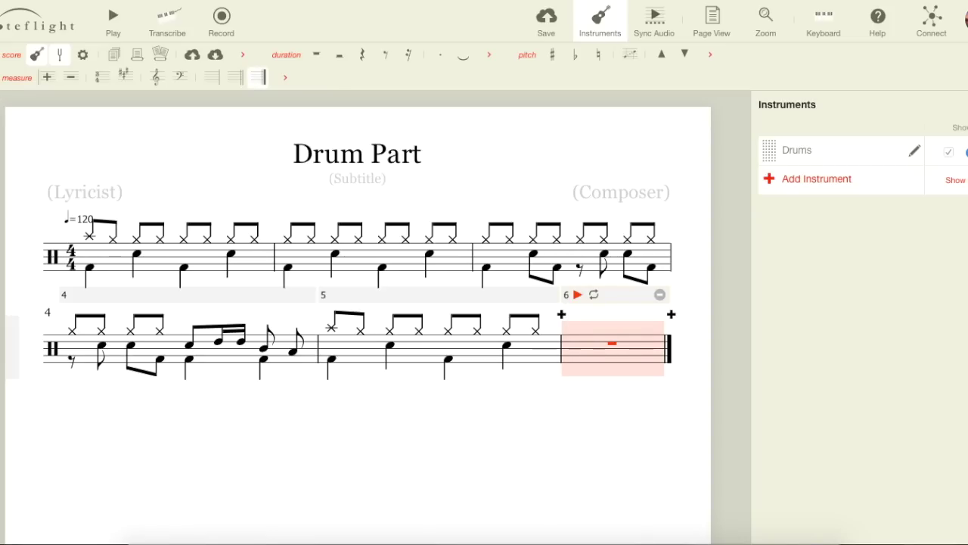
{"action": "mouse_move", "coordinate": [4, 416]}
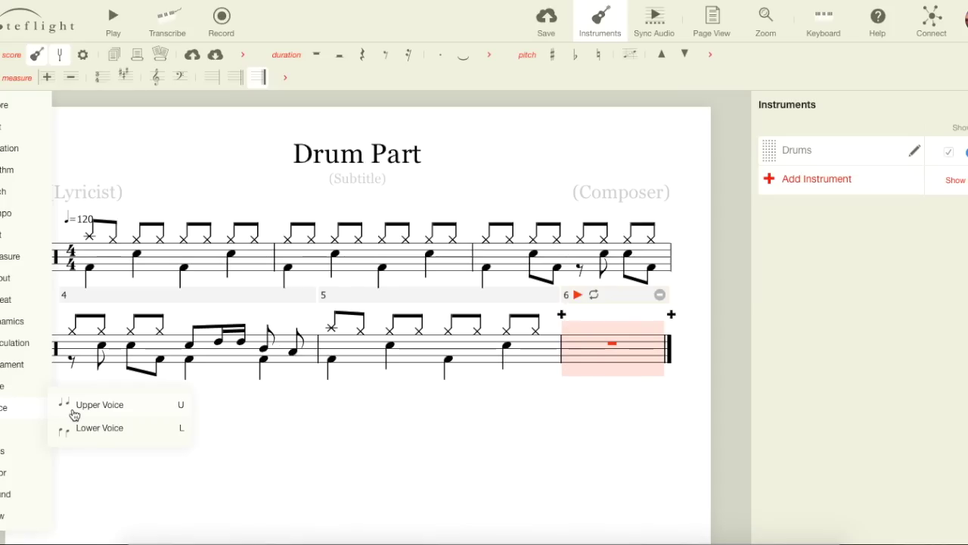
{"action": "left_click", "coordinate": [74, 413]}
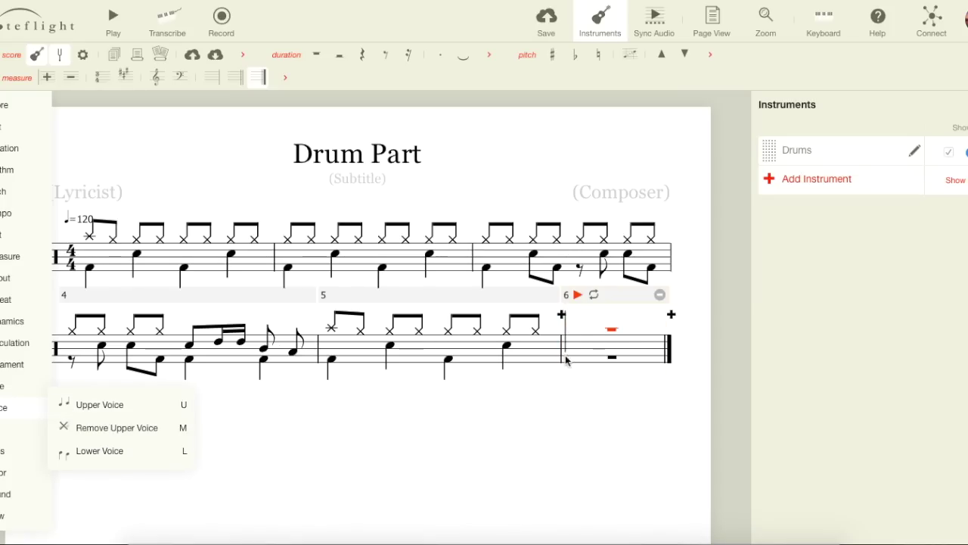
- Put a cymbal hit over a bass drum note on beat one of bar 6, then play from the start
{"action": "left_click", "coordinate": [599, 339]}
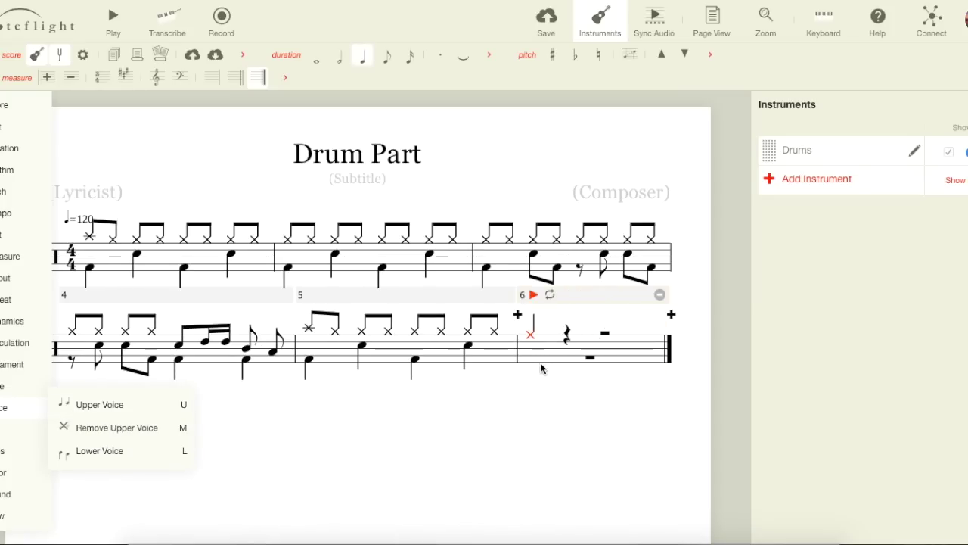
{"action": "left_click", "coordinate": [590, 355]}
{"action": "left_click", "coordinate": [538, 362]}
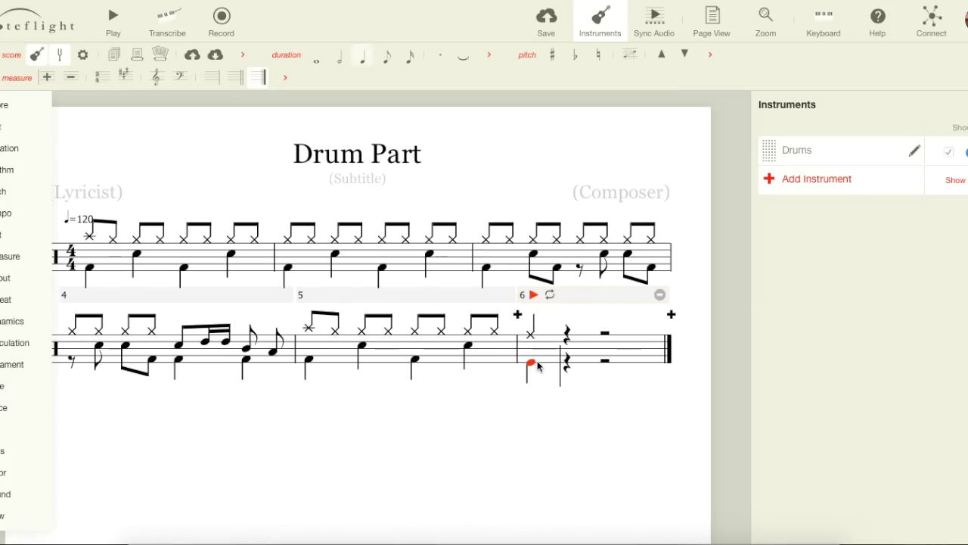
{"action": "left_click", "coordinate": [36, 55]}
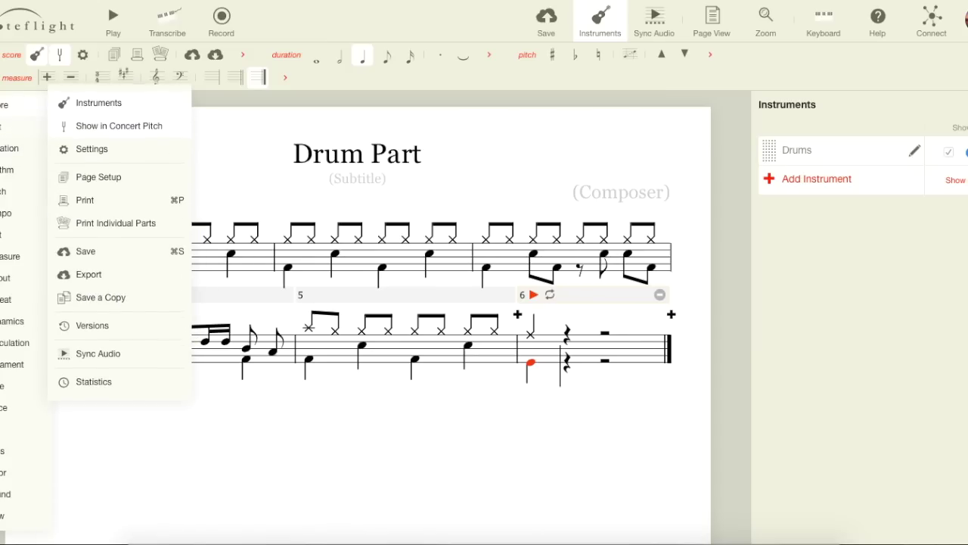
{"action": "left_click", "coordinate": [42, 94]}
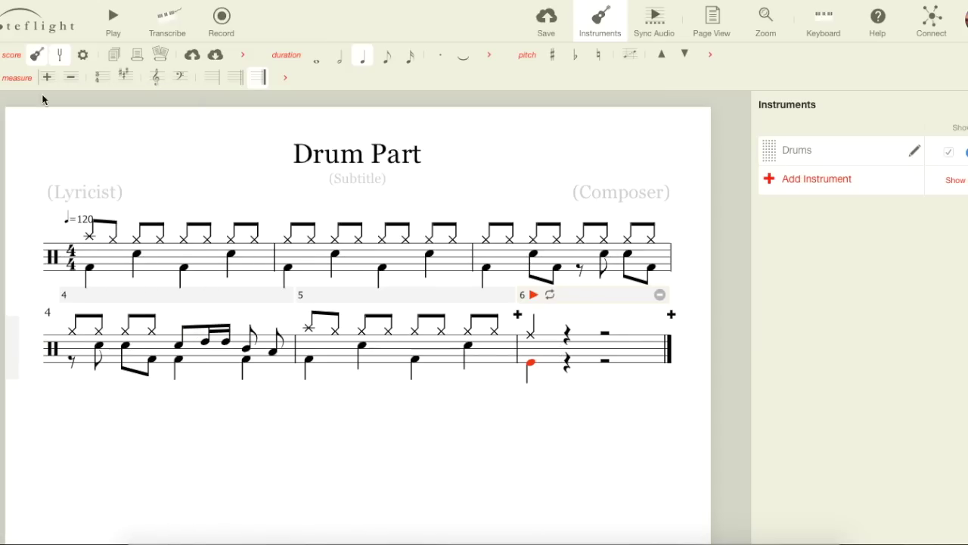
{"action": "left_click", "coordinate": [88, 269]}
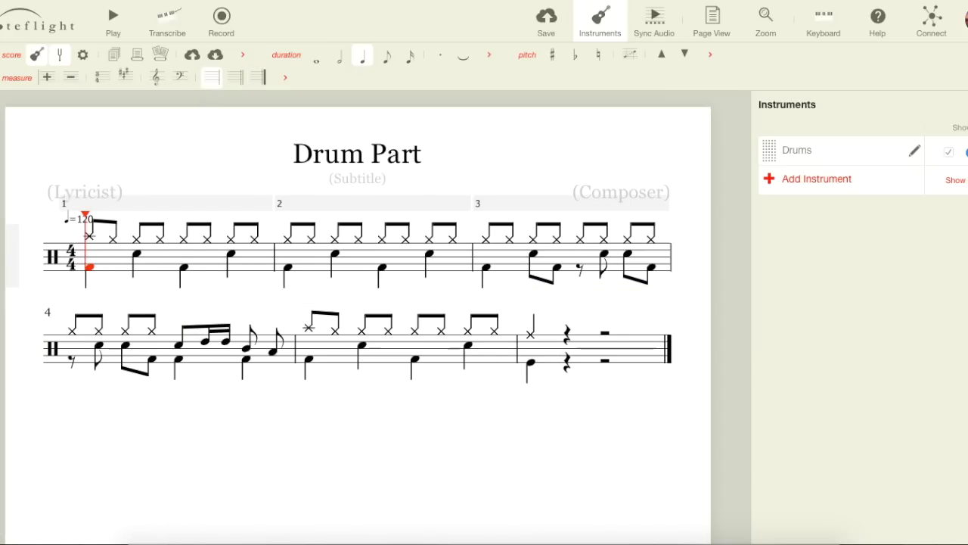
{"action": "key", "text": "space"}
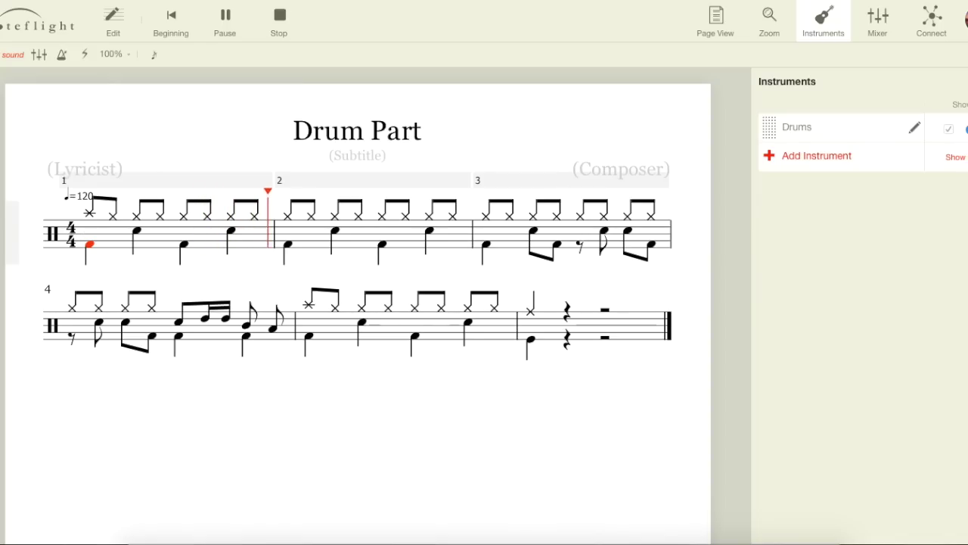